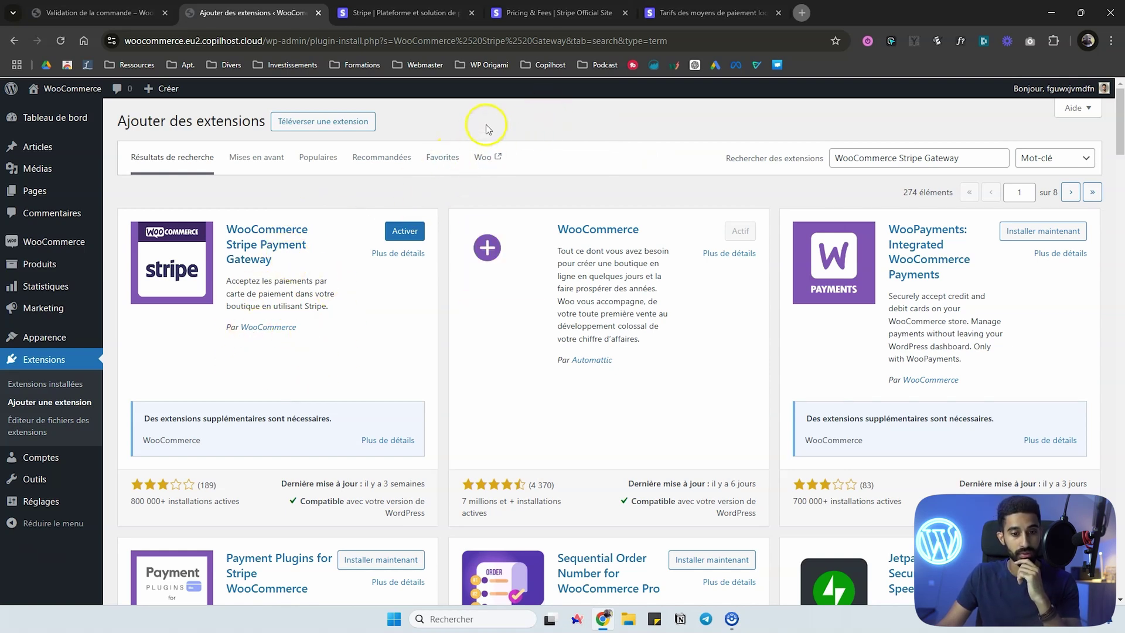
# Open the Stripe home page and look over its presentation and client companies.
pyautogui.click(410, 12)
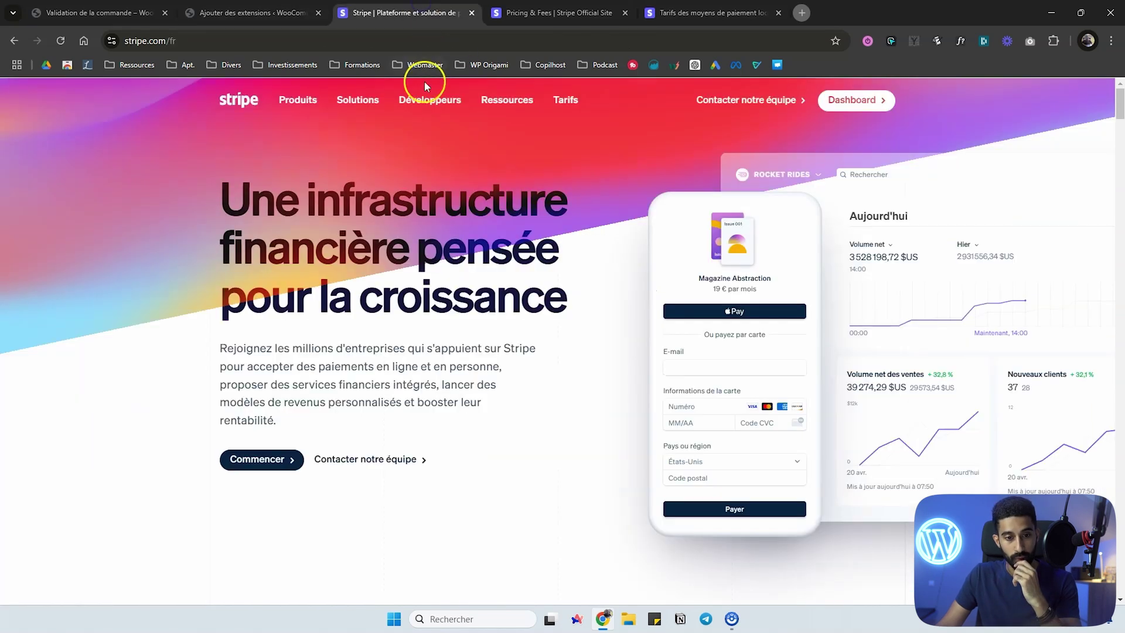
pyautogui.click(313, 160)
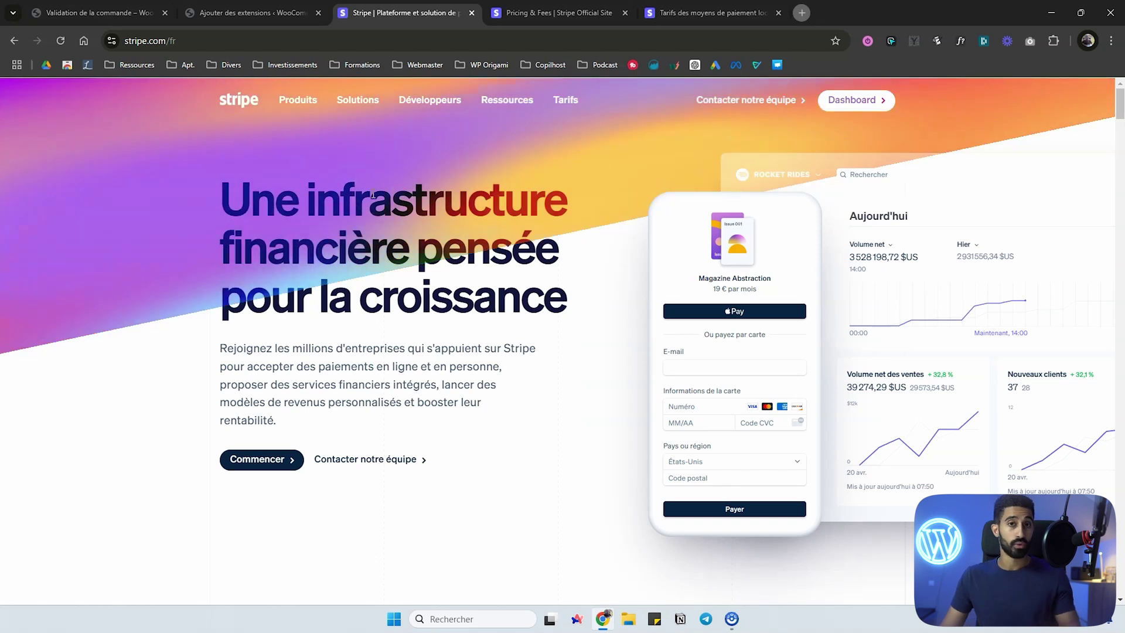
pyautogui.scroll(-2, 373, 195)
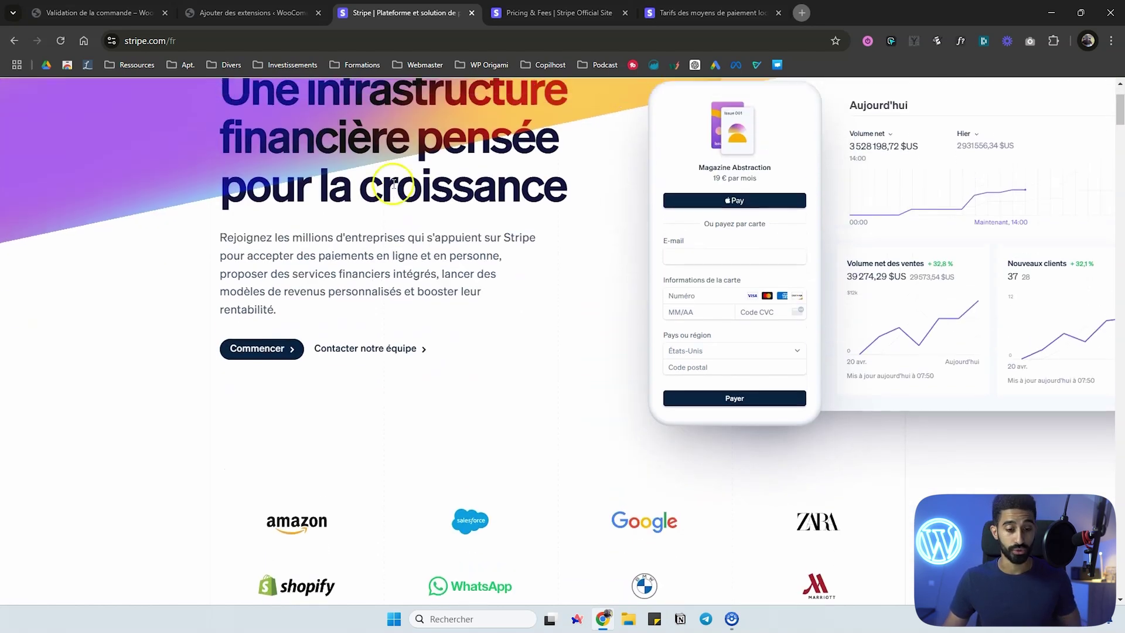
pyautogui.scroll(2, 387, 187)
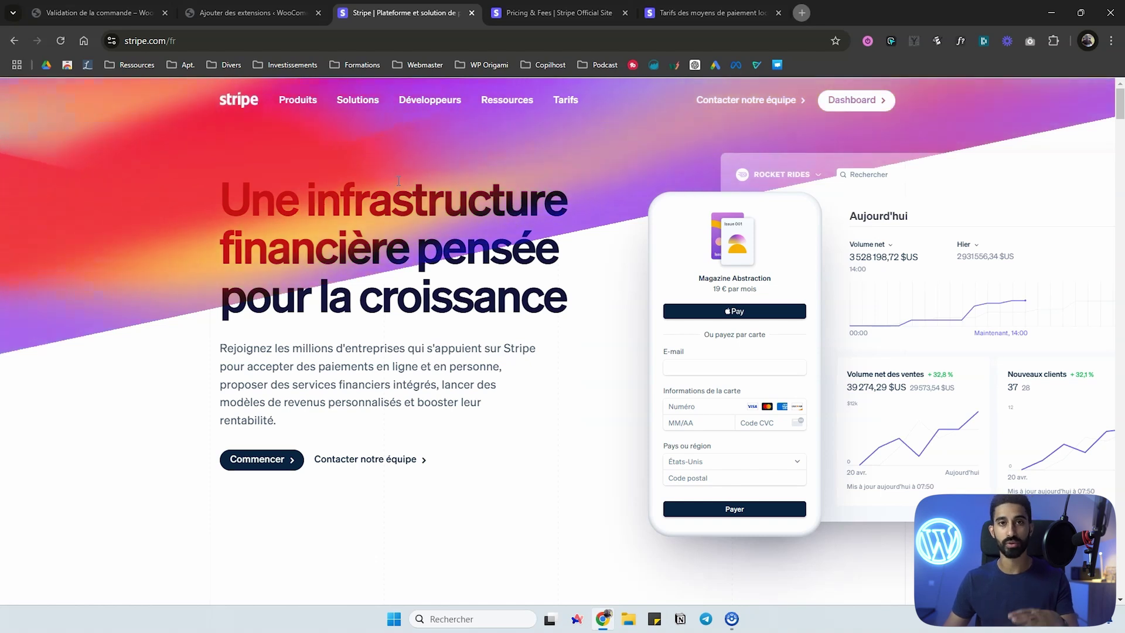
pyautogui.scroll(-1, 399, 181)
pyautogui.scroll(1, 398, 180)
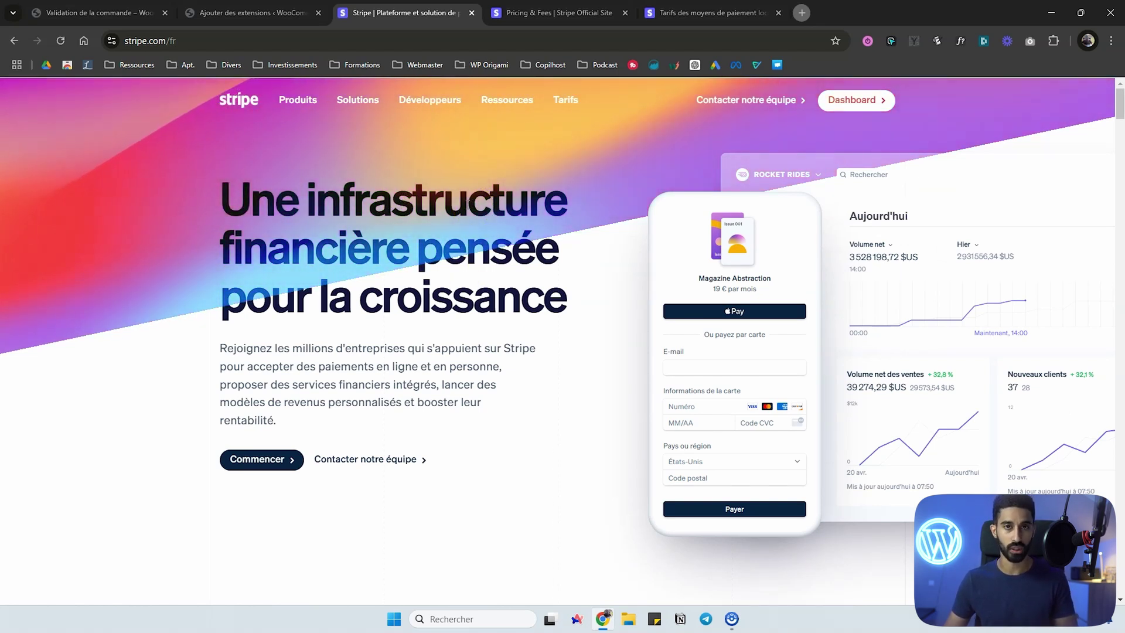
pyautogui.scroll(-3, 467, 205)
pyautogui.scroll(3, 467, 205)
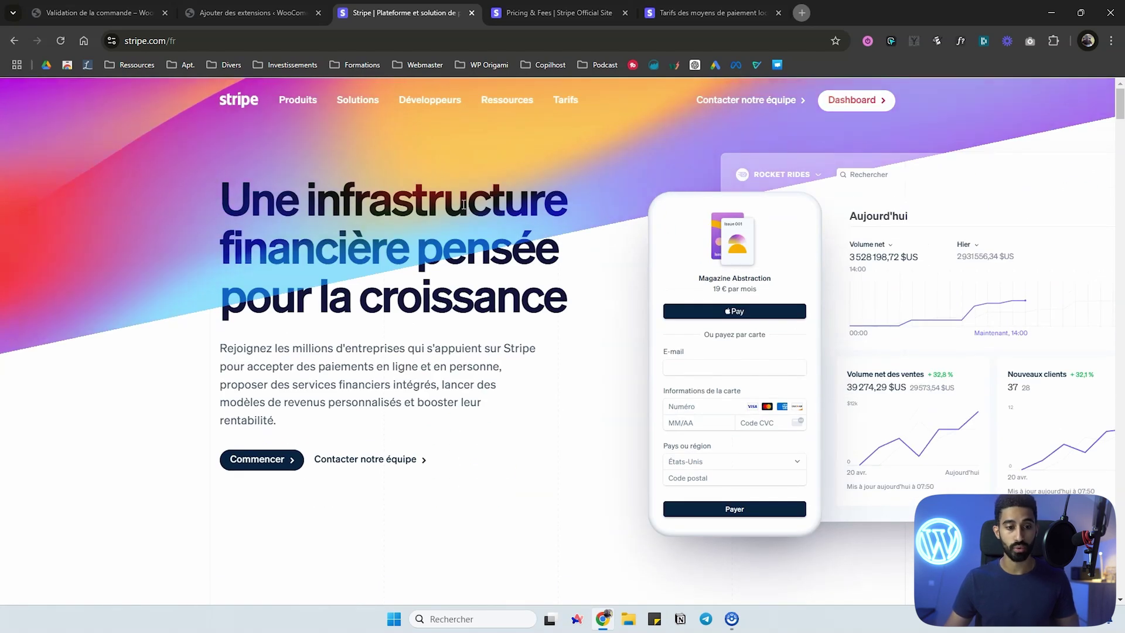
pyautogui.scroll(-3, 554, 287)
pyautogui.scroll(3, 522, 247)
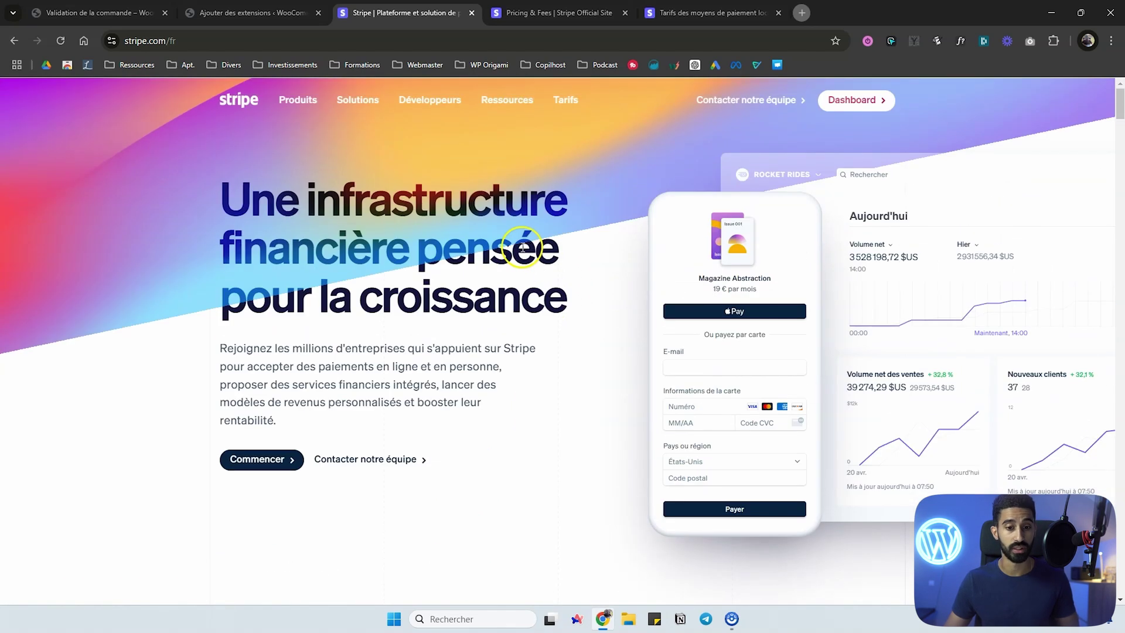
# Examine the standard card fees and the per-product rates on Stripe's pricing page.
pyautogui.click(557, 13)
pyautogui.scroll(5, 486, 179)
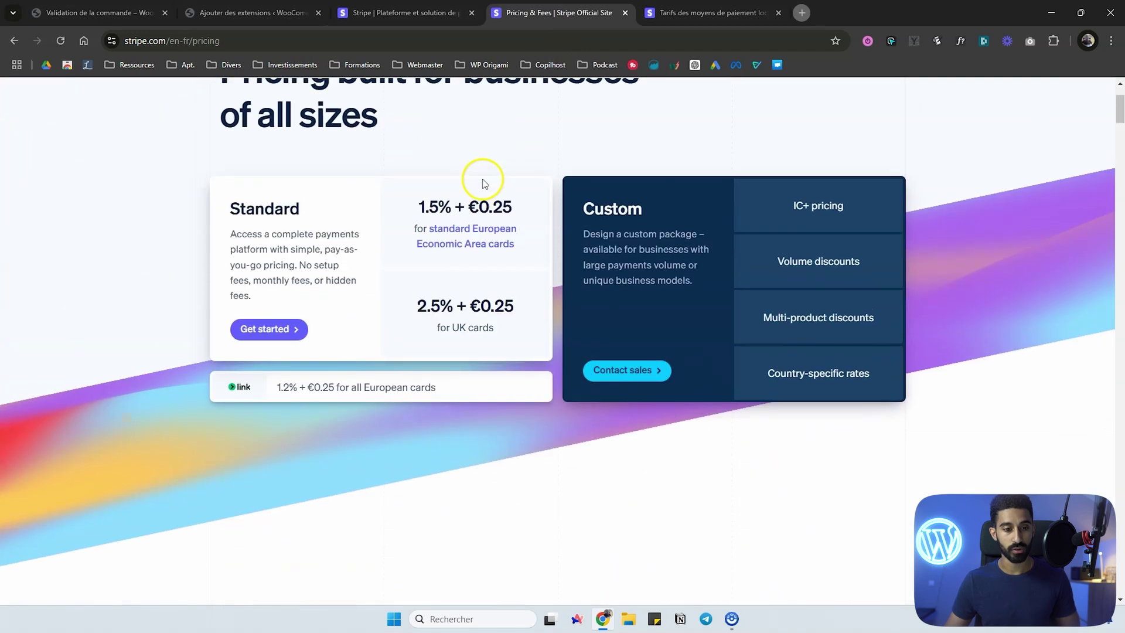
pyautogui.scroll(2, 484, 184)
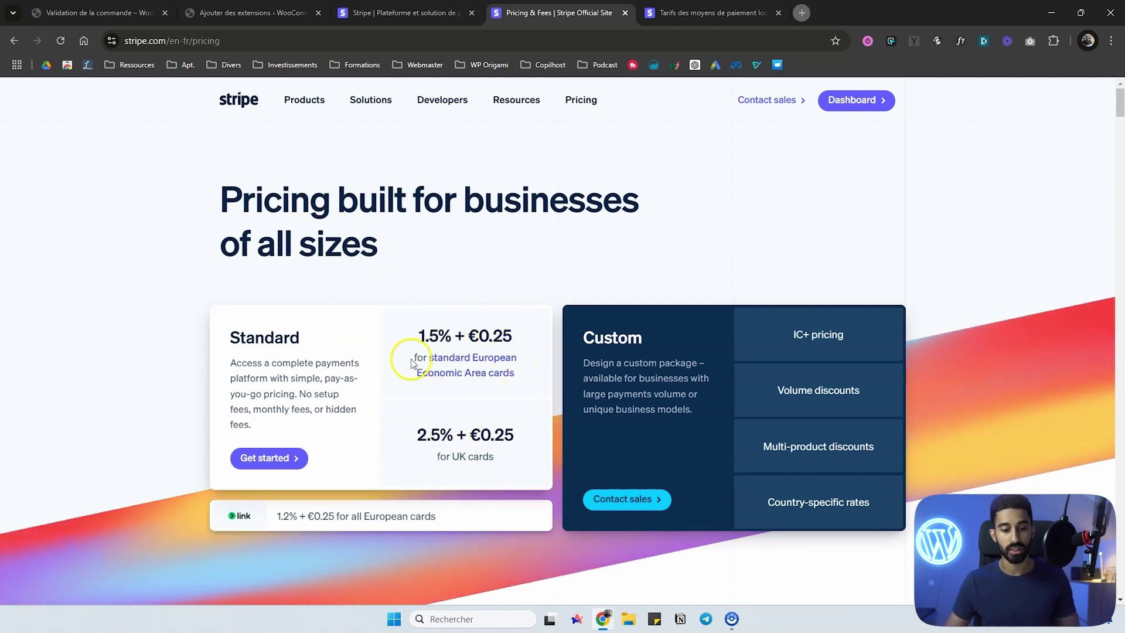
pyautogui.scroll(-1, 455, 422)
pyautogui.moveTo(419, 271); pyautogui.dragTo(522, 309)
pyautogui.click(521, 216)
pyautogui.scroll(-2, 408, 245)
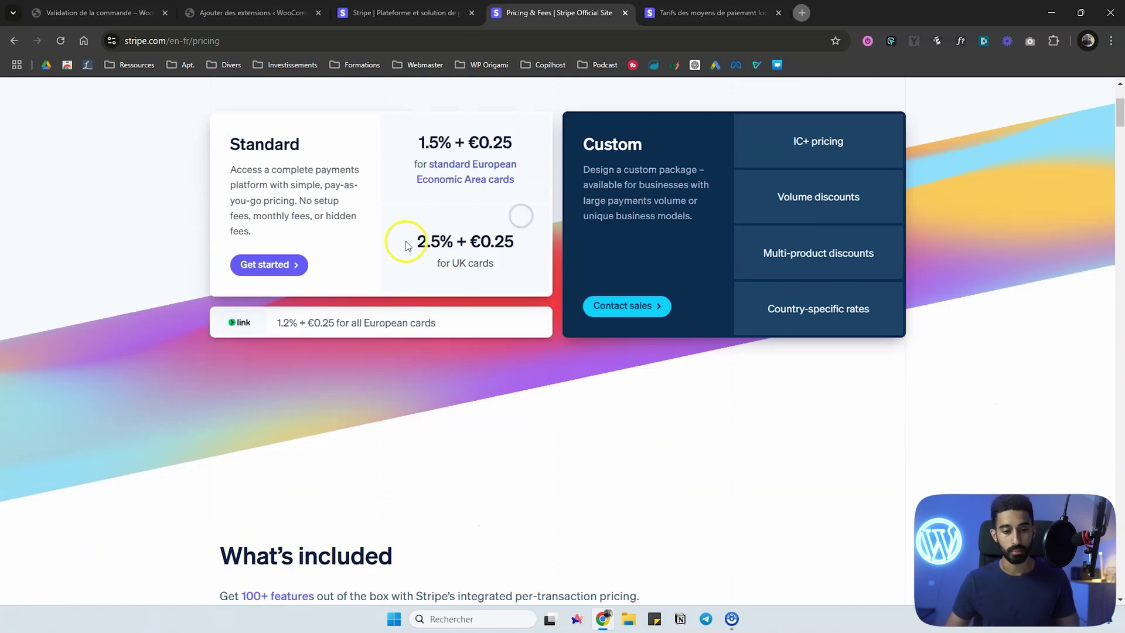
pyautogui.scroll(-15, 454, 281)
pyautogui.scroll(3, 515, 260)
pyautogui.scroll(-15, 510, 264)
pyautogui.scroll(-9, 514, 272)
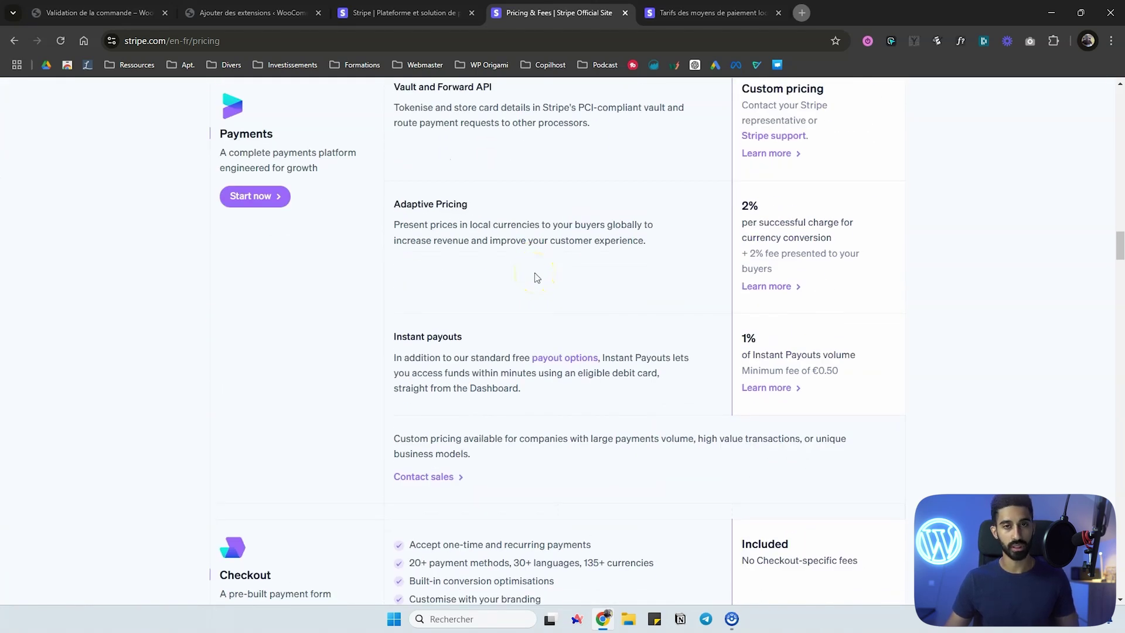
pyautogui.scroll(10, 537, 277)
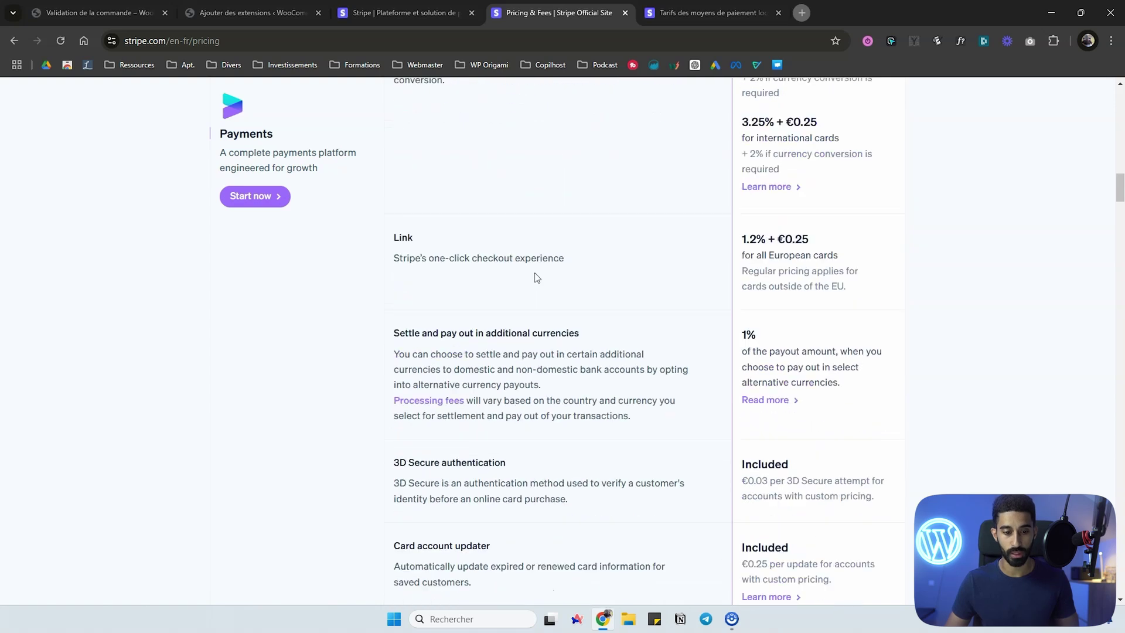
pyautogui.scroll(15, 537, 277)
pyautogui.click(384, 18)
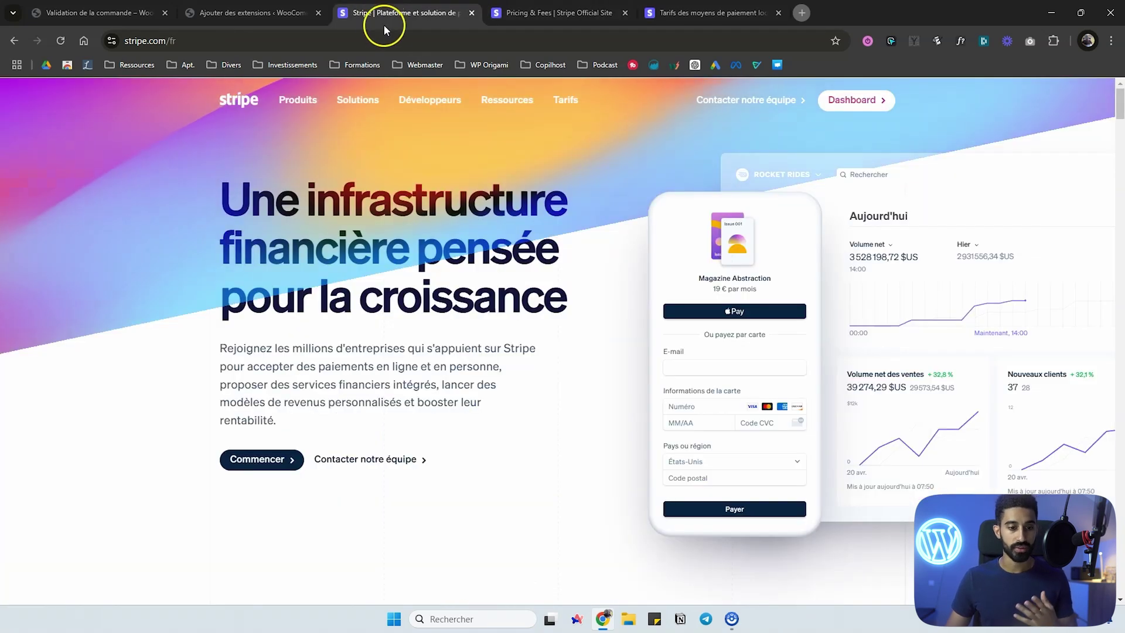
pyautogui.moveTo(507, 99)
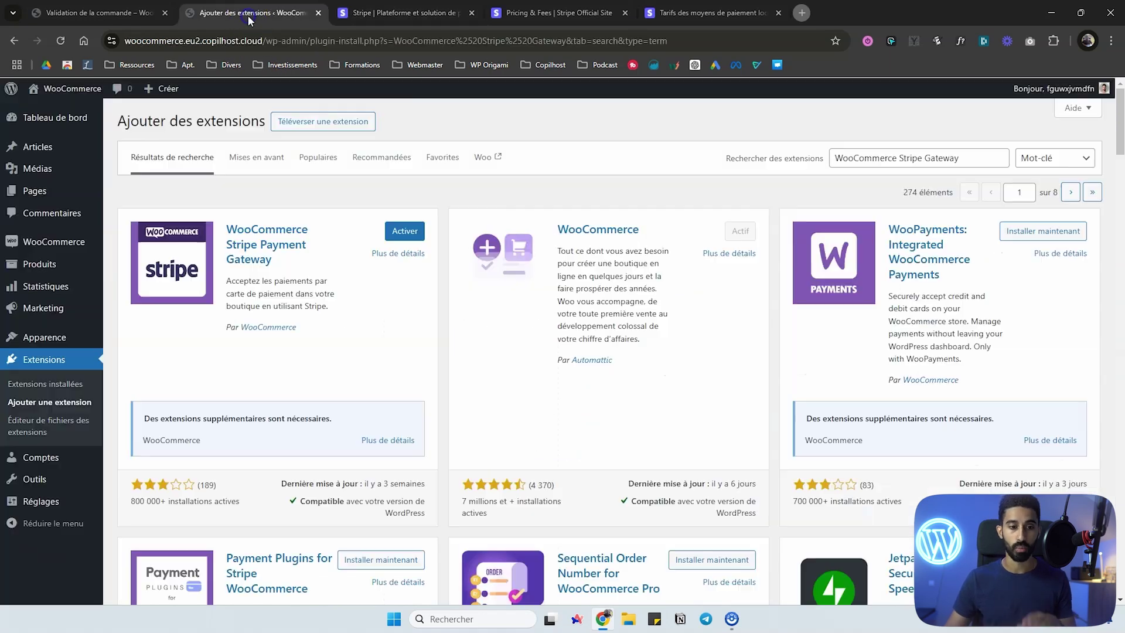
# Activate the WooCommerce Stripe Payment Gateway extension on the WordPress site.
pyautogui.click(248, 18)
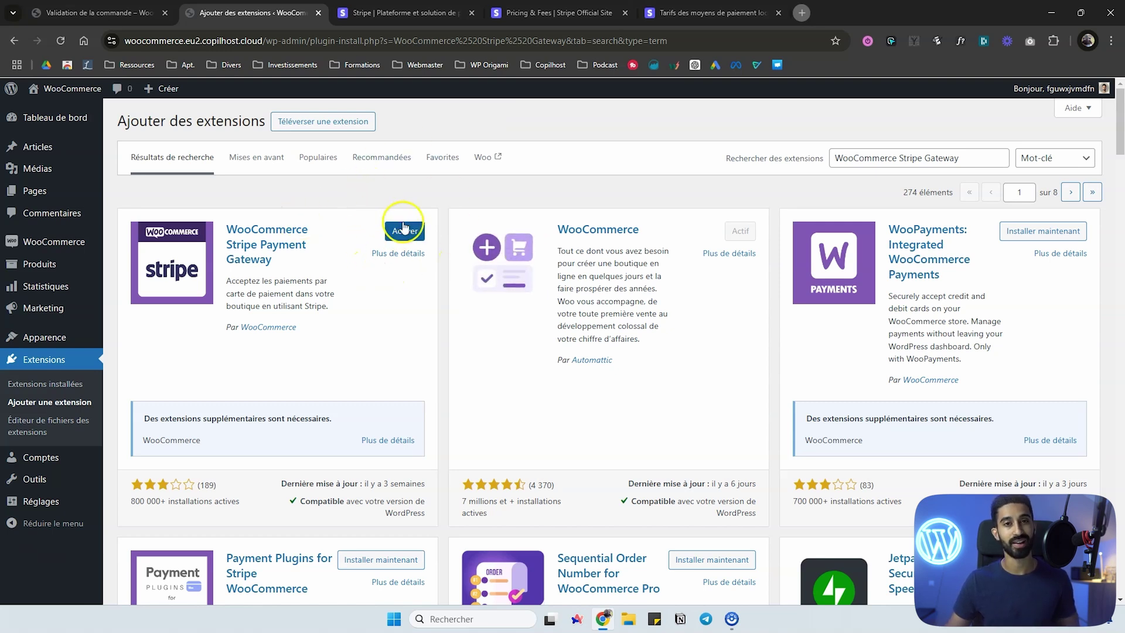
pyautogui.moveTo(982, 157); pyautogui.dragTo(836, 157)
pyautogui.click(807, 125)
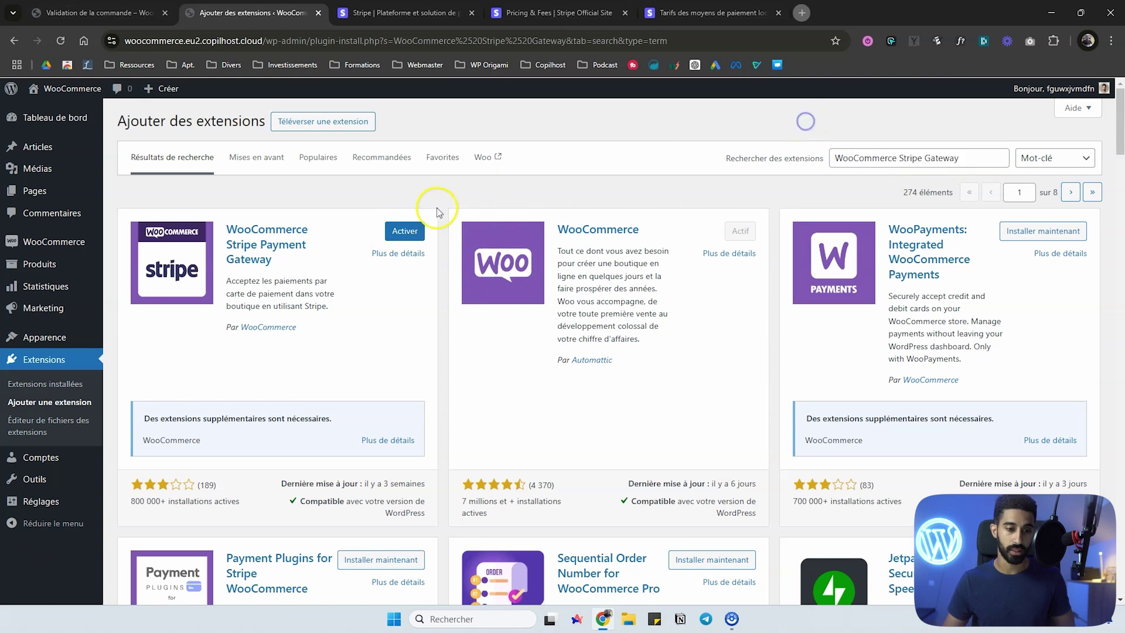
pyautogui.click(403, 231)
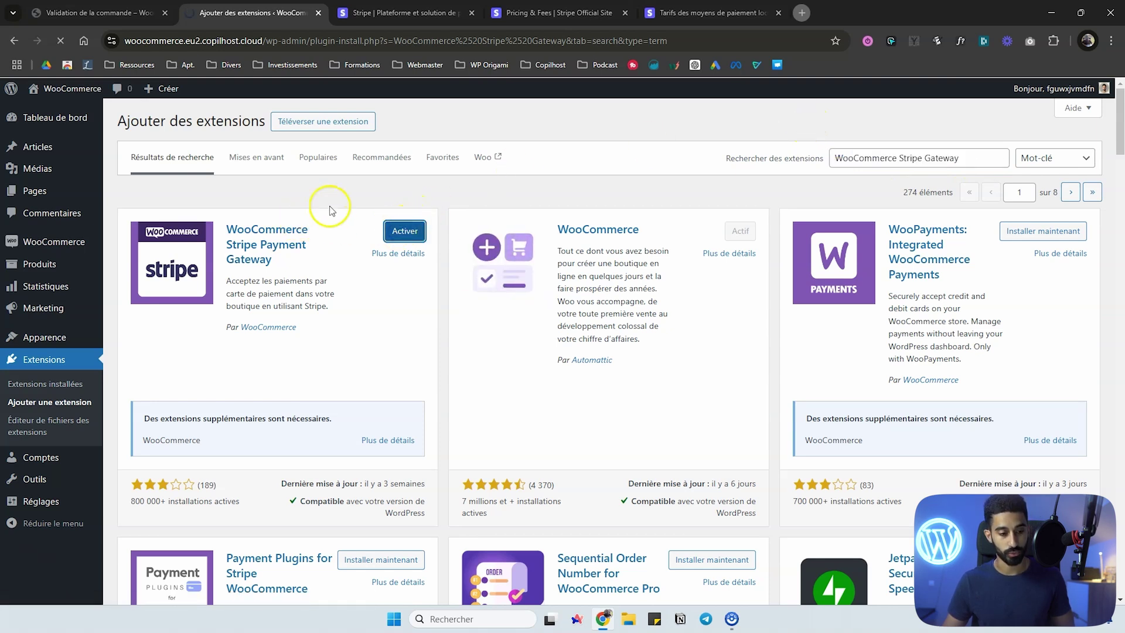
# Create or connect a live Stripe account from the Stripe section of the WooCommerce payment settings.
pyautogui.moveTo(74, 246)
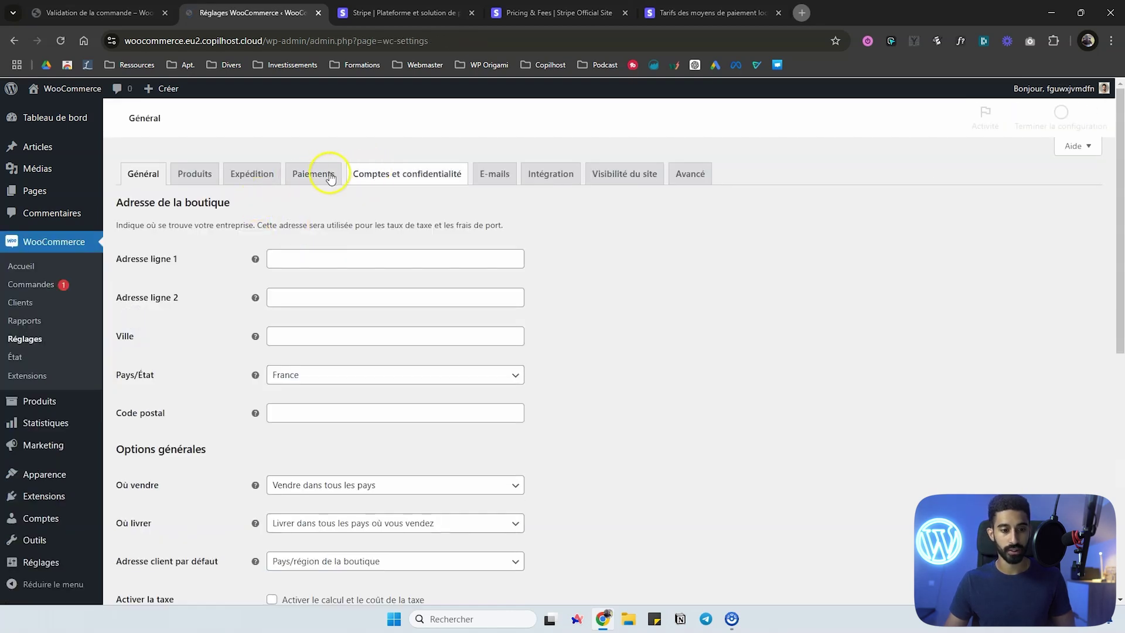
pyautogui.click(316, 175)
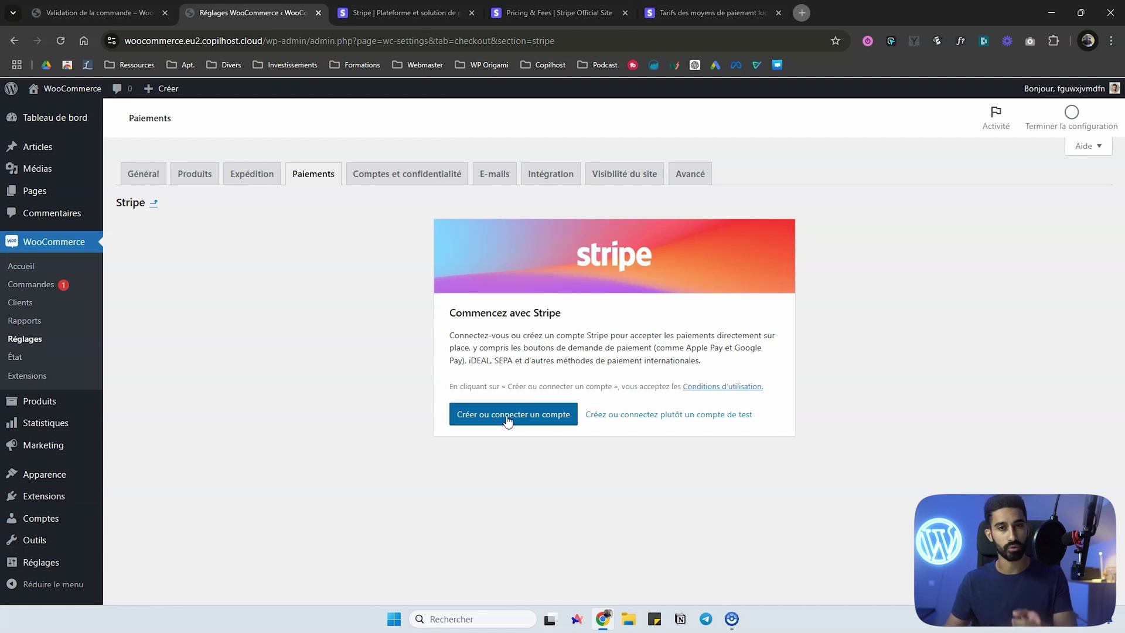
pyautogui.click(507, 420)
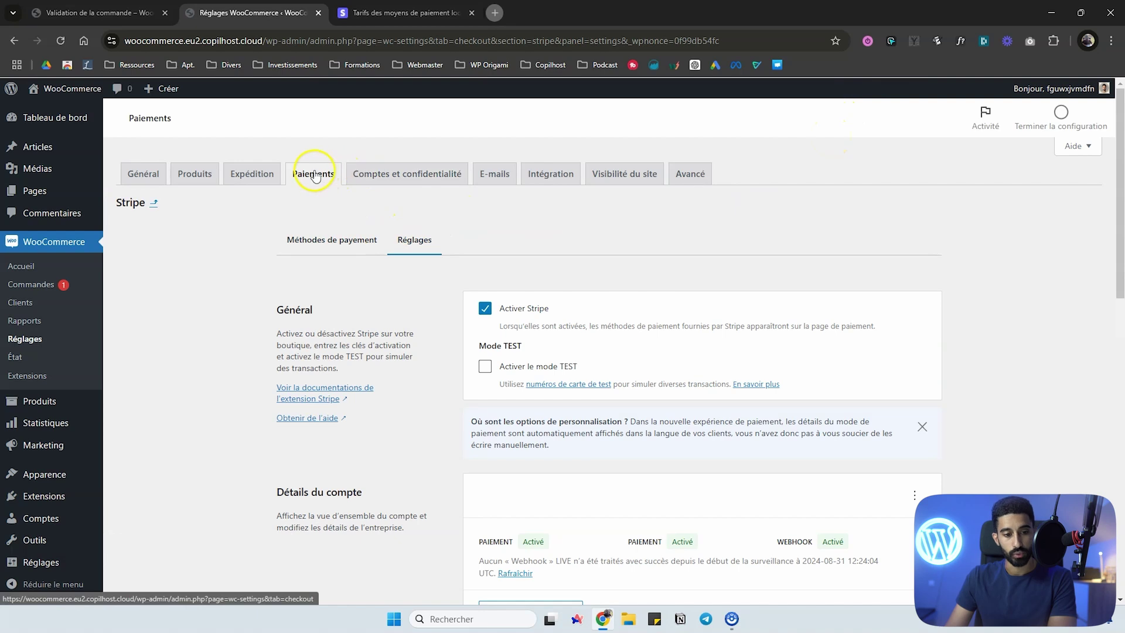
# Open the WooCommerce payment methods list and check the payment area on the shop's order checkout page.
pyautogui.click(327, 181)
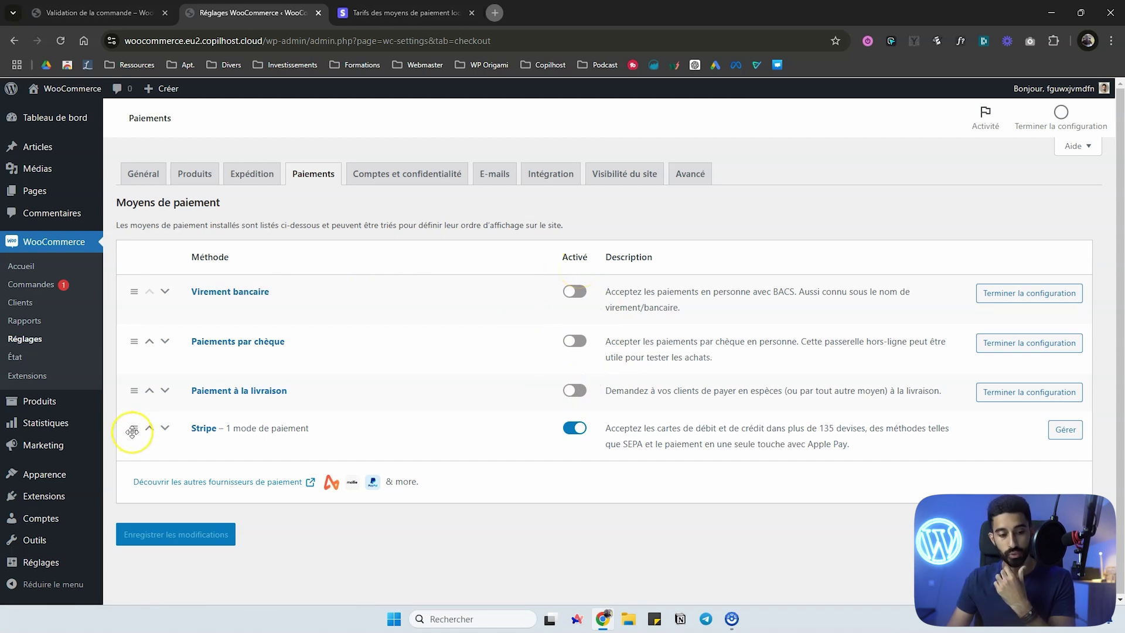
pyautogui.moveTo(110, 13); pyautogui.dragTo(235, 17)
pyautogui.scroll(-2, 403, 161)
pyautogui.scroll(-1, 525, 258)
pyautogui.scroll(3, 525, 258)
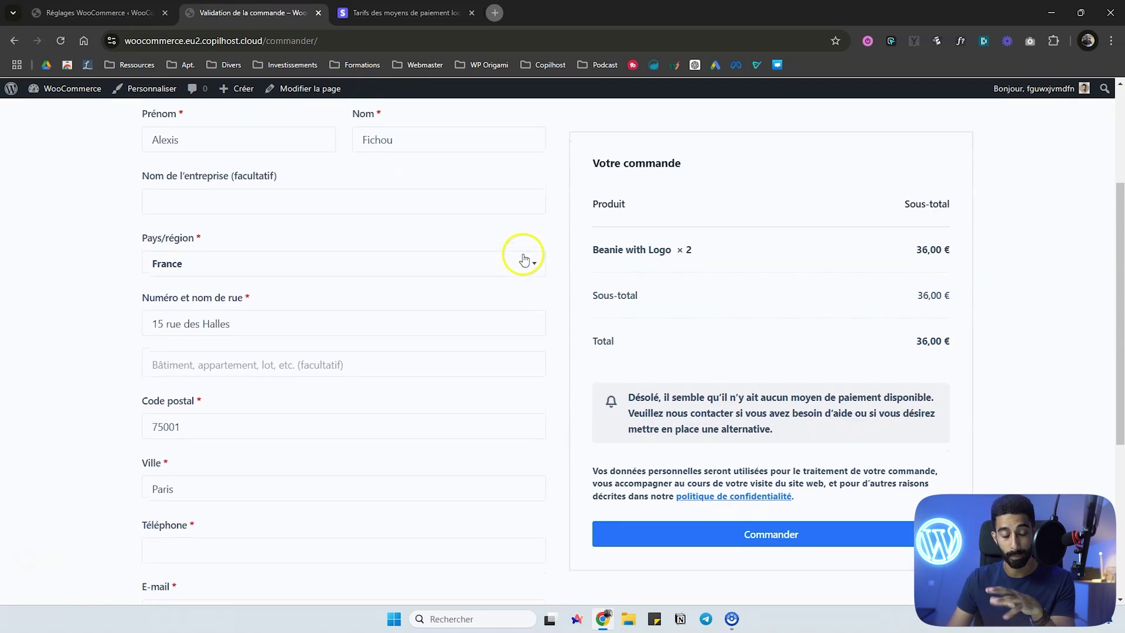
# Move Stripe to first place in the WooCommerce payment methods list and save the changes.
pyautogui.click(106, 13)
pyautogui.moveTo(135, 430); pyautogui.dragTo(132, 279)
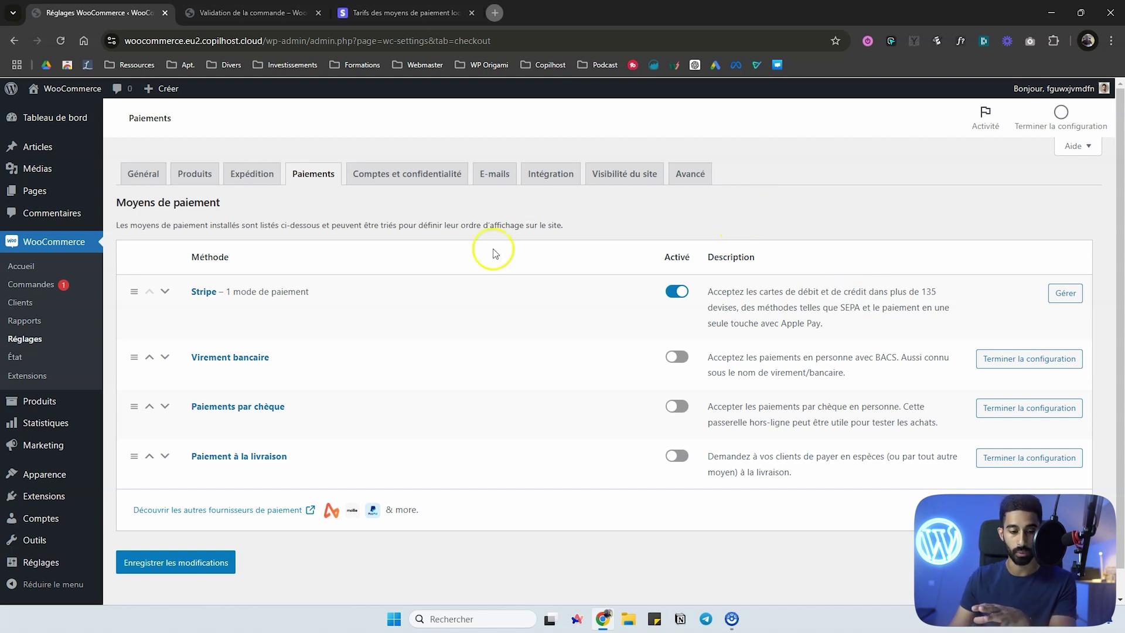
pyautogui.click(207, 564)
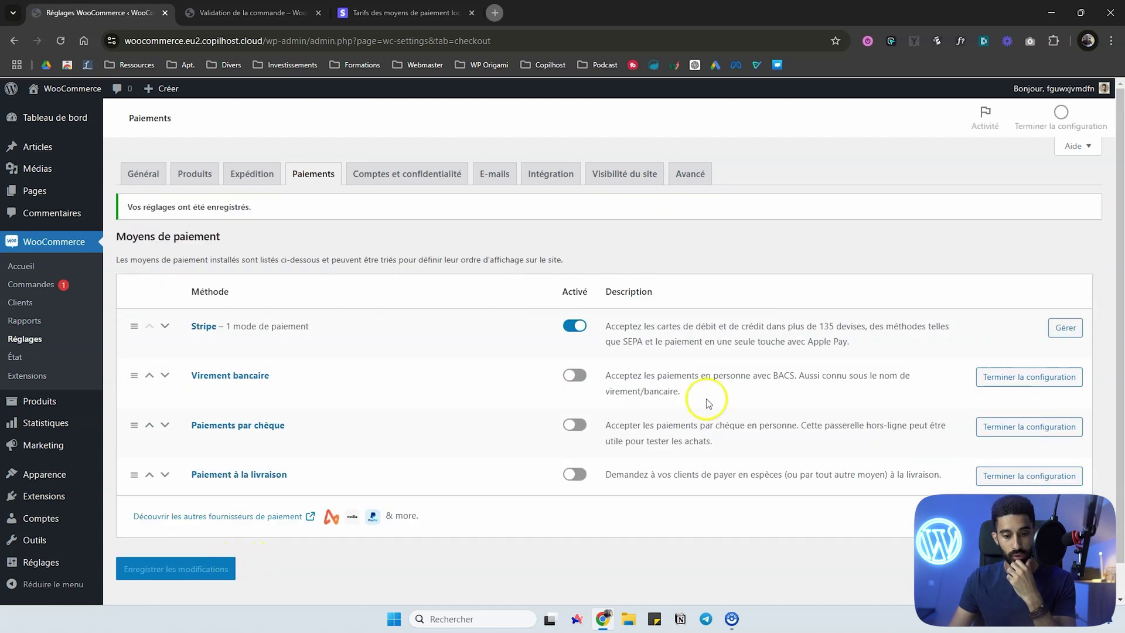
# Open the Stripe configuration and review the payment methods and express payments it offers.
pyautogui.click(208, 327)
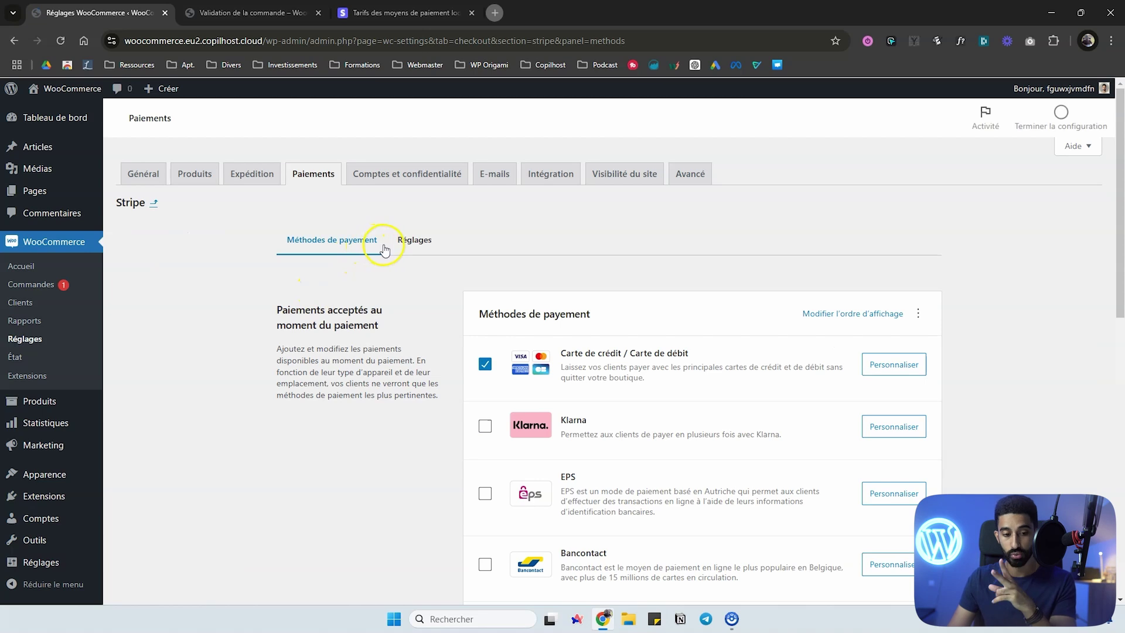
pyautogui.scroll(-10, 499, 322)
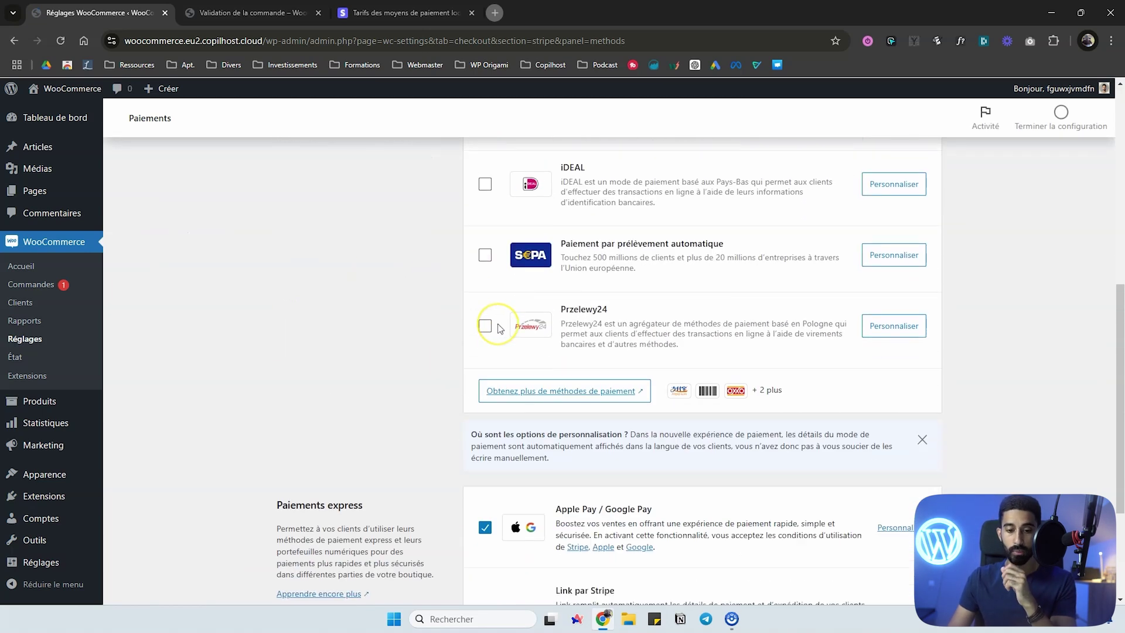
pyautogui.scroll(10, 497, 321)
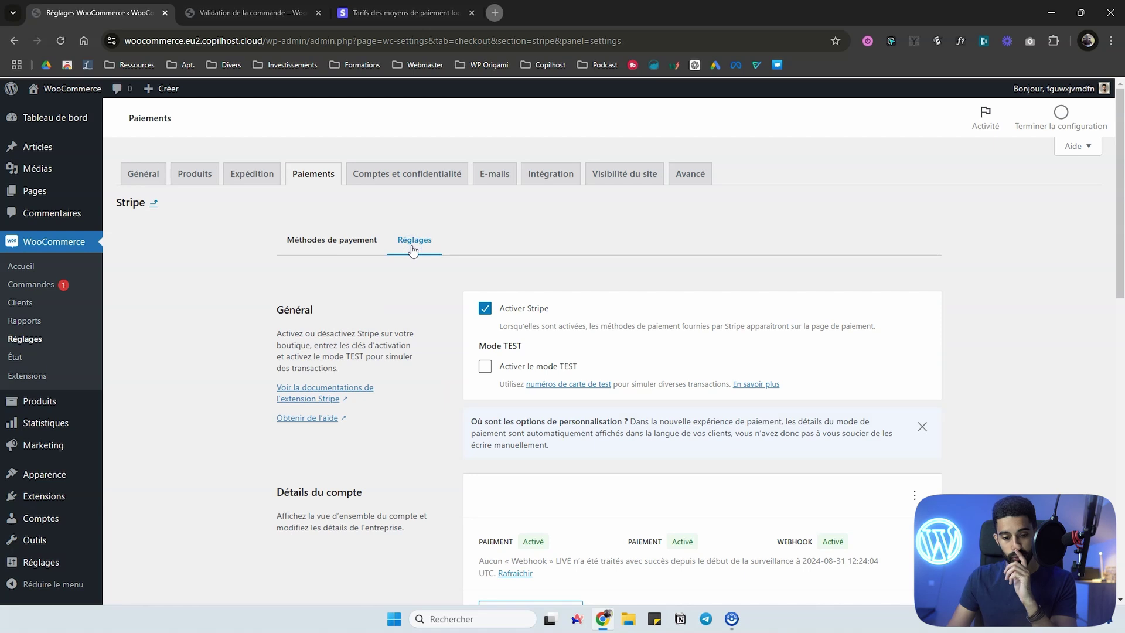
# Review Stripe's general settings, account details and the account's extra options.
pyautogui.scroll(-1, 414, 251)
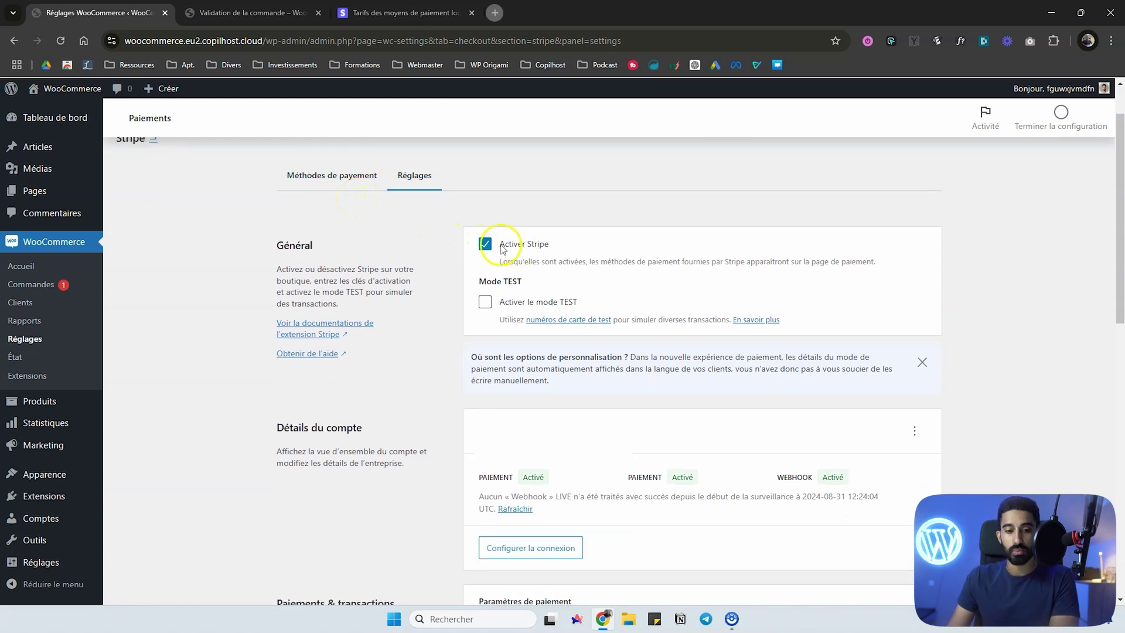
pyautogui.scroll(-2, 502, 311)
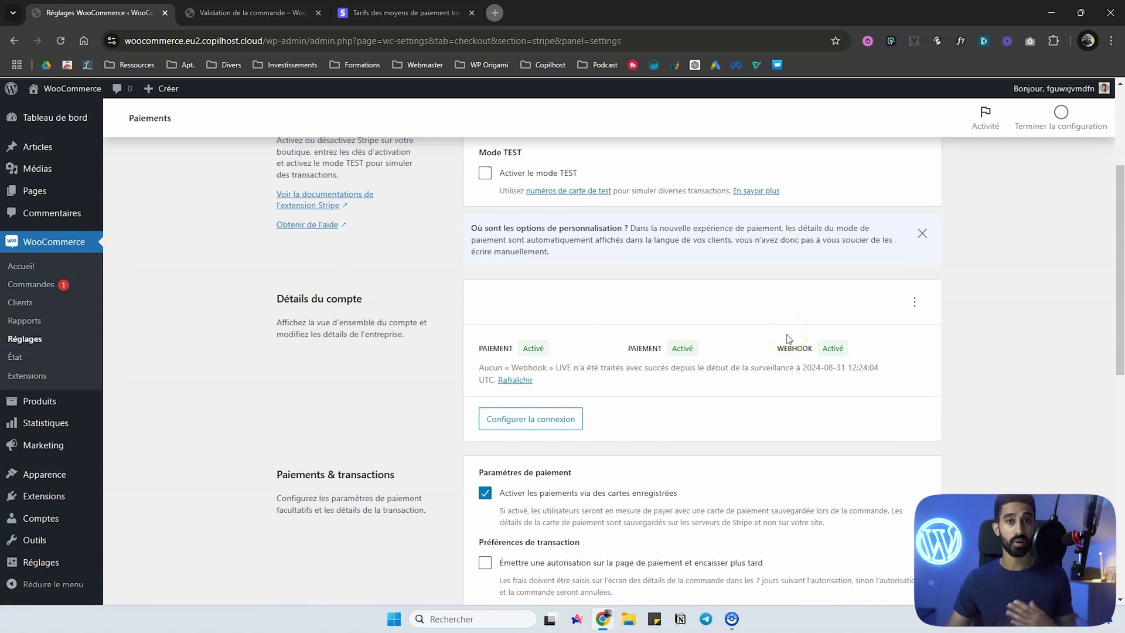
pyautogui.click(914, 302)
pyautogui.click(711, 308)
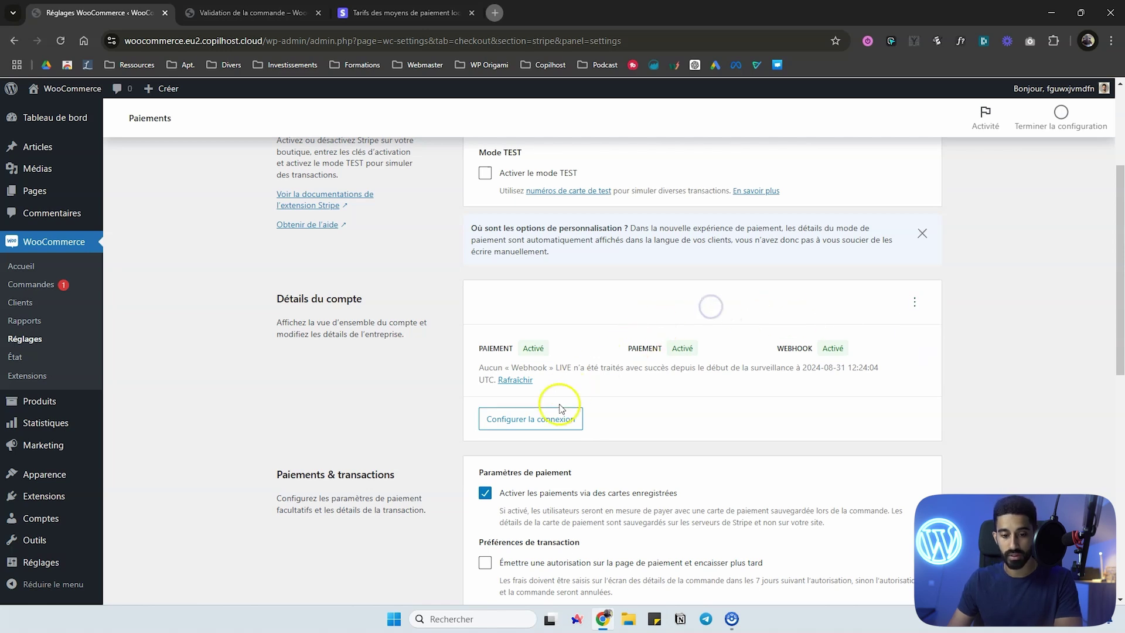
# Configure the Stripe connection for the test account so that Stripe runs in TEST mode.
pyautogui.click(541, 424)
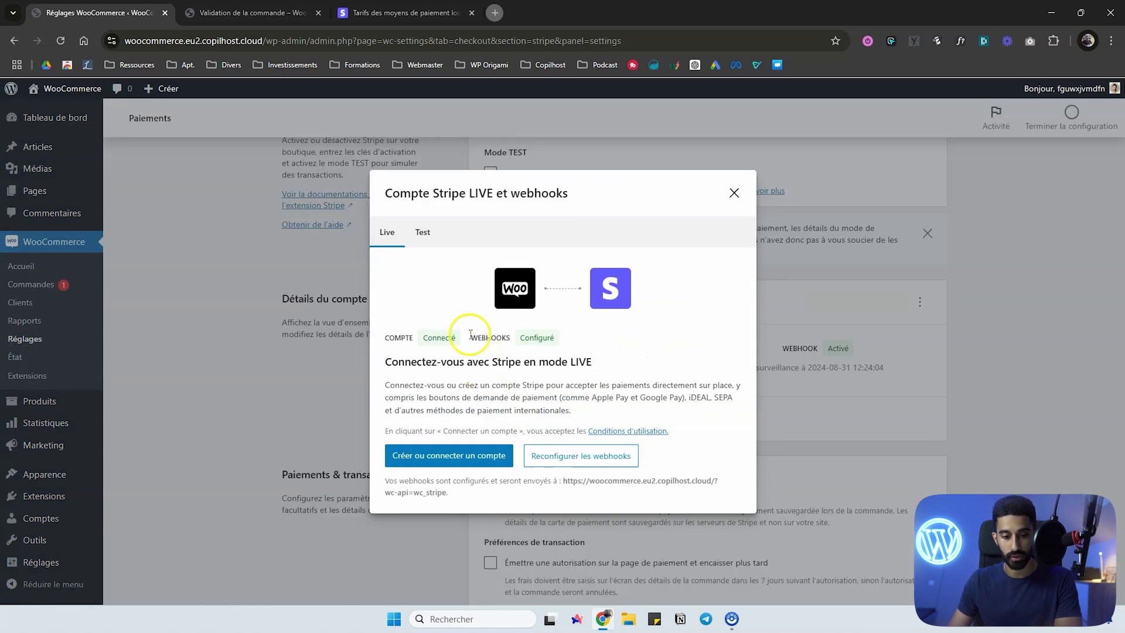
pyautogui.click(422, 235)
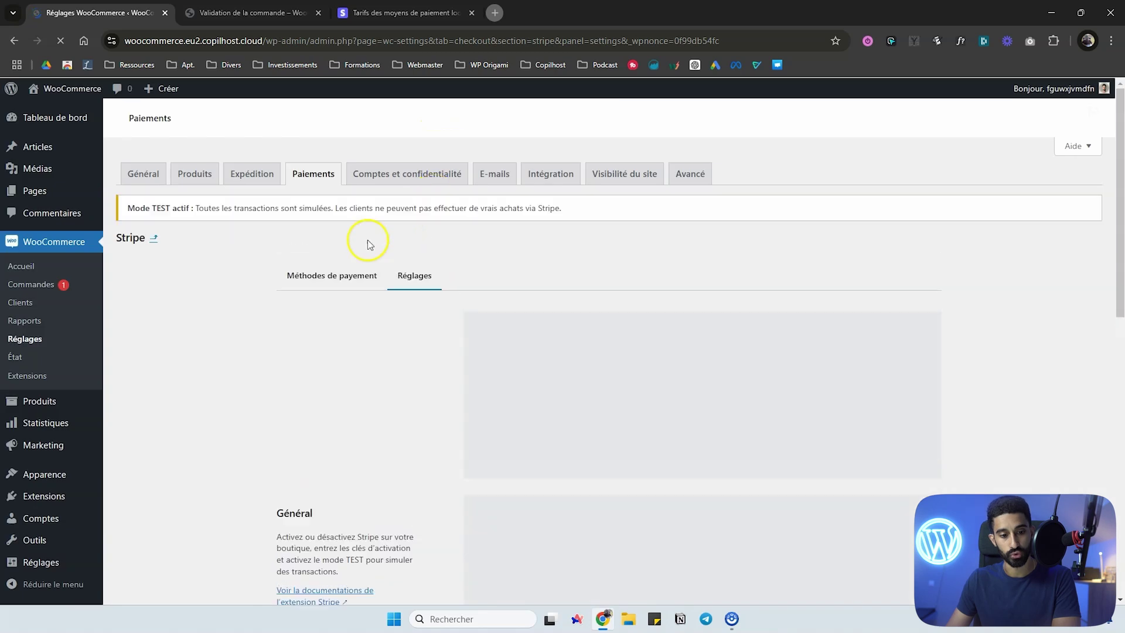
pyautogui.scroll(-1, 427, 316)
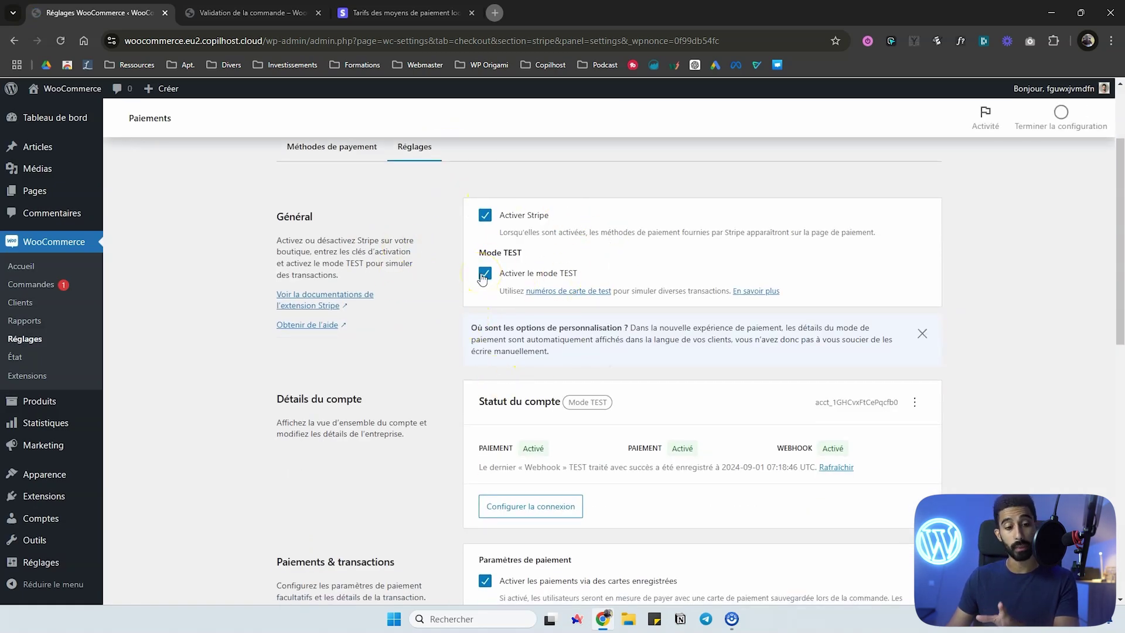
# Reload the shop's order checkout page and check the Stripe card payment option.
pyautogui.click(265, 12)
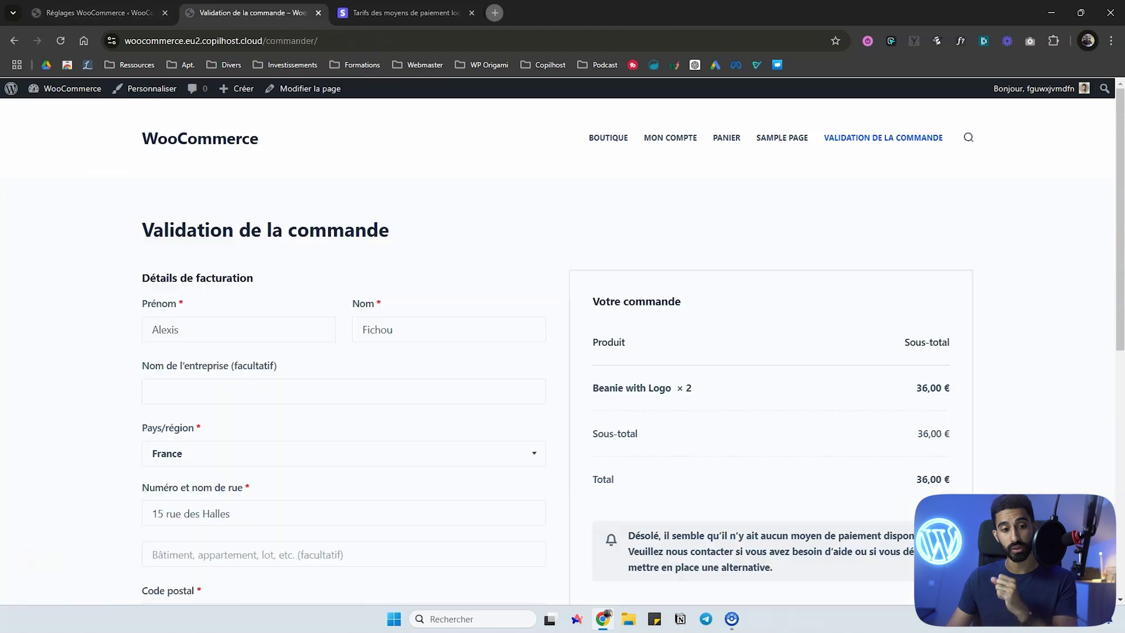
pyautogui.click(61, 41)
pyautogui.scroll(-3, 497, 325)
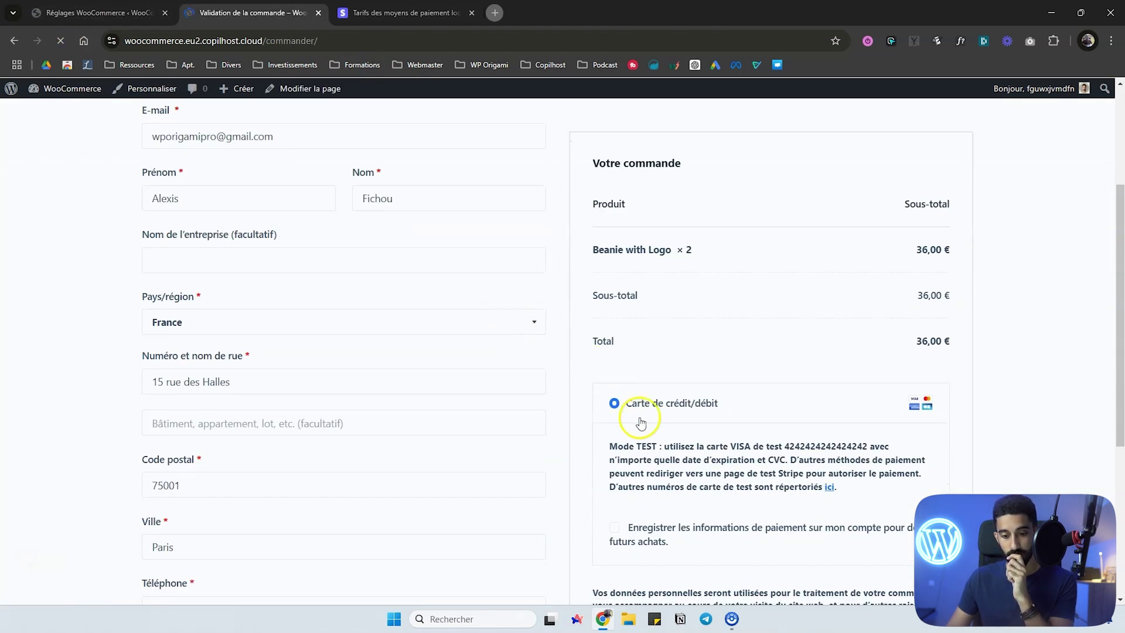
# Copy the VISA test card number given on the checkout page and paste it into the card number field.
pyautogui.moveTo(710, 446); pyautogui.dragTo(793, 458)
pyautogui.click(791, 447)
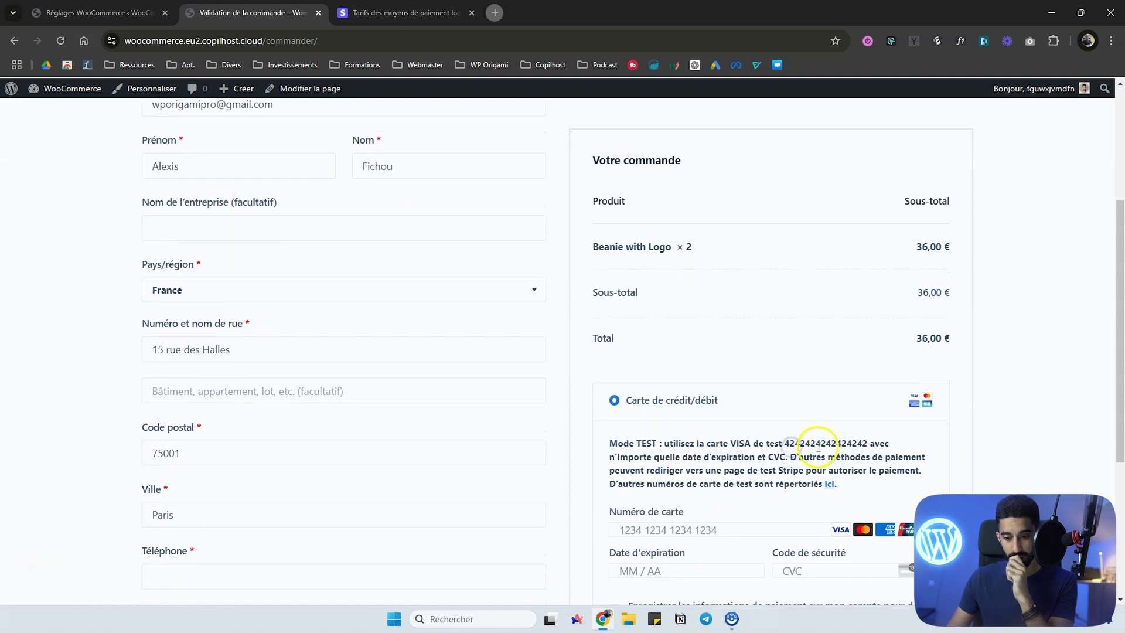
pyautogui.scroll(-1, 844, 437)
pyautogui.moveTo(865, 407); pyautogui.dragTo(789, 405)
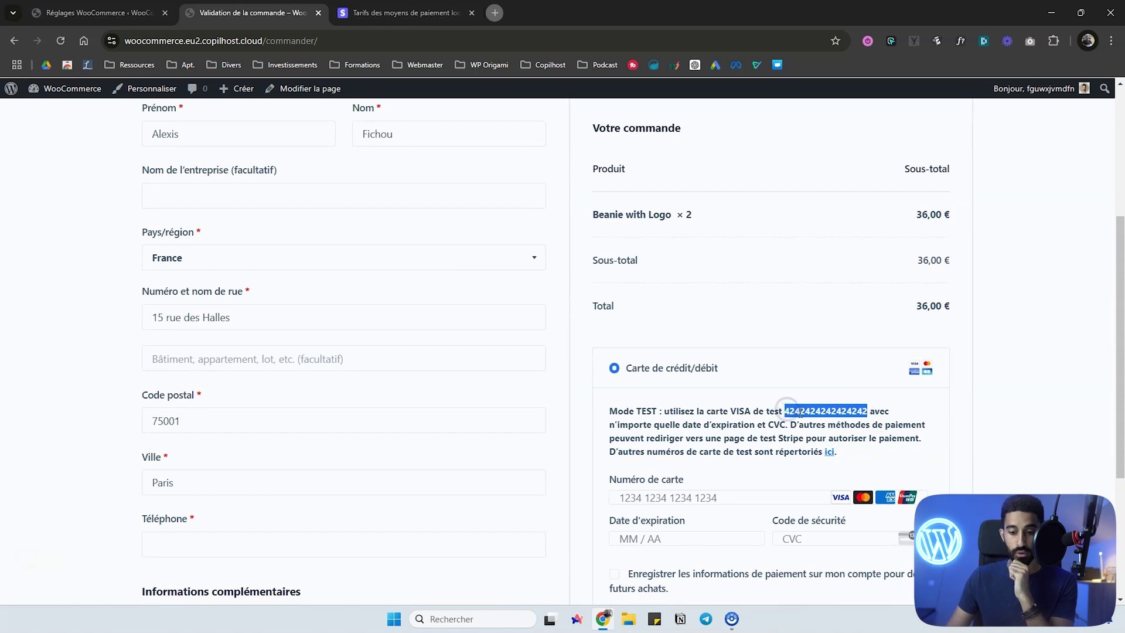
pyautogui.rightClick(788, 409)
pyautogui.click(820, 231)
pyautogui.scroll(-2, 666, 469)
pyautogui.click(674, 341)
pyautogui.click(674, 366)
pyautogui.hotkey('ctrl', 'v')
pyautogui.click(668, 410)
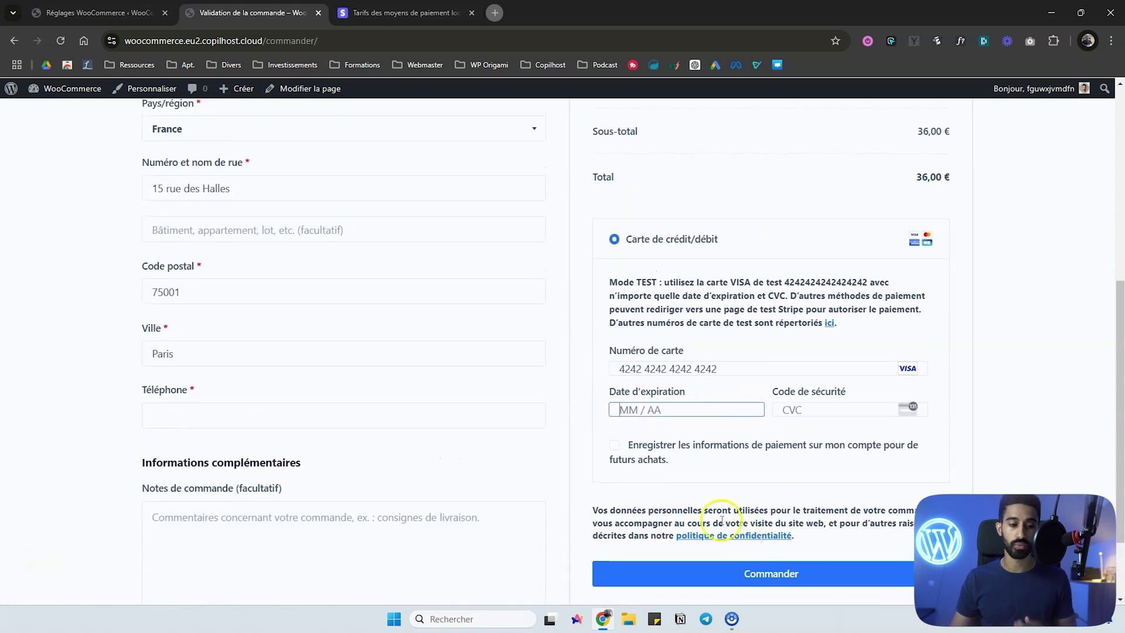
# Return from the checkout page to the Stripe settings and turn off TEST mode.
pyautogui.scroll(2, 657, 413)
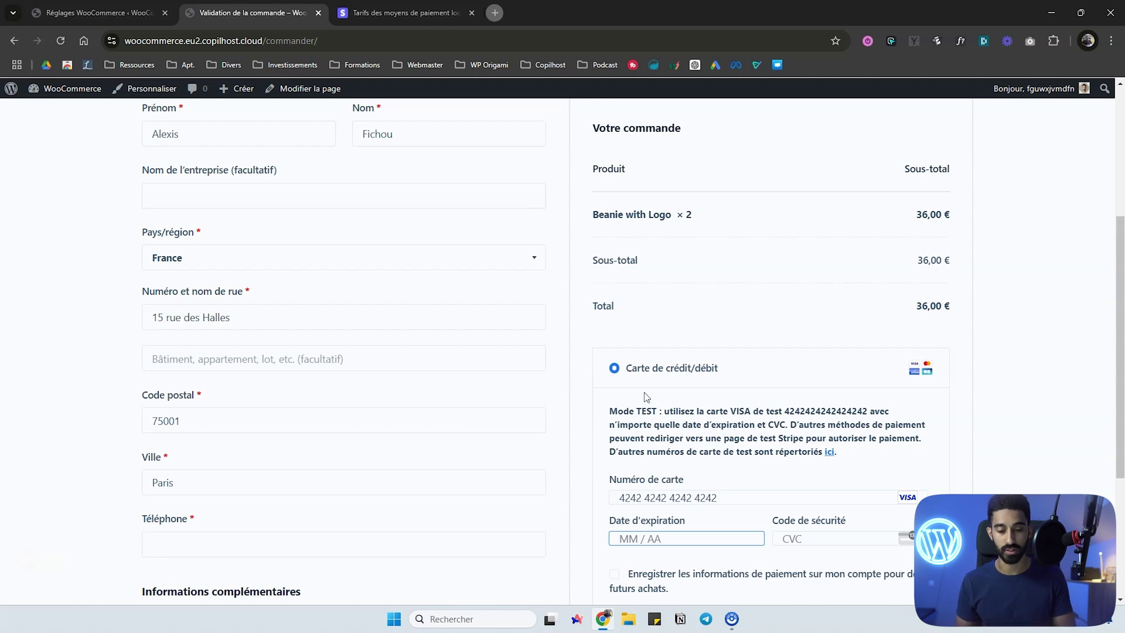
pyautogui.click(658, 343)
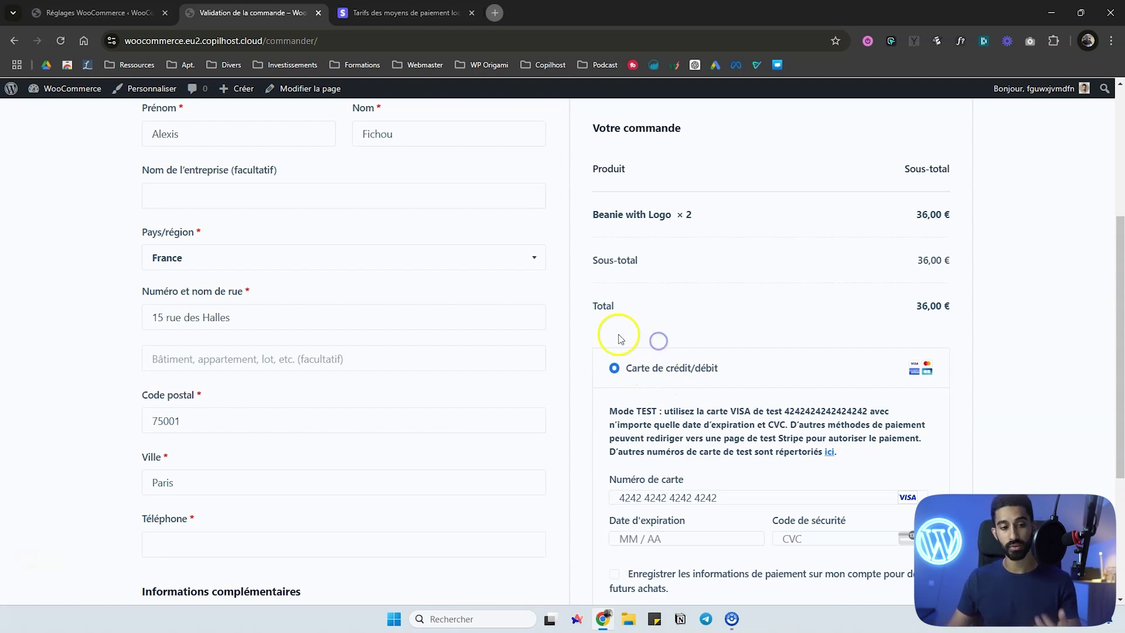
pyautogui.scroll(2, 586, 338)
pyautogui.scroll(2, 544, 337)
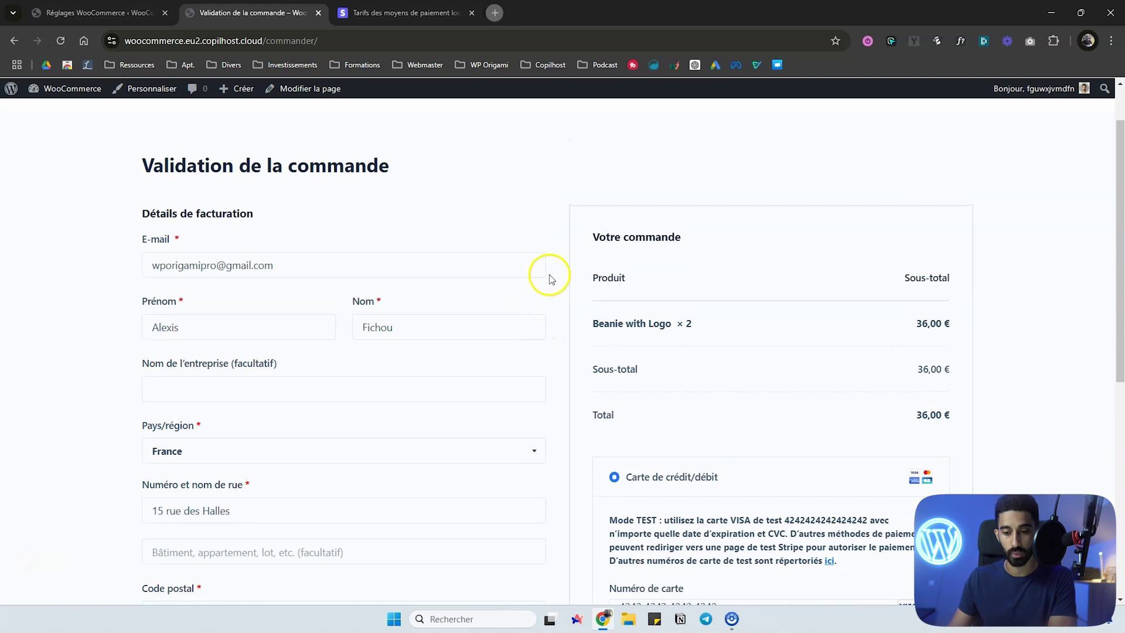
pyautogui.scroll(-2, 544, 271)
pyautogui.hotkey('ctrl', 'pageup')
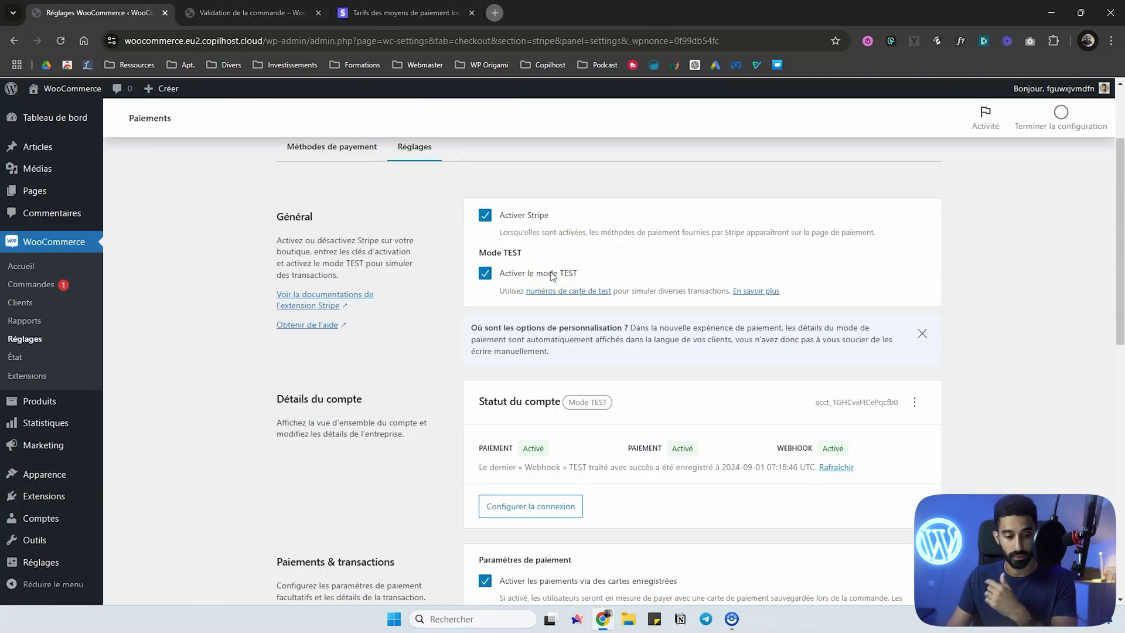
pyautogui.click(515, 275)
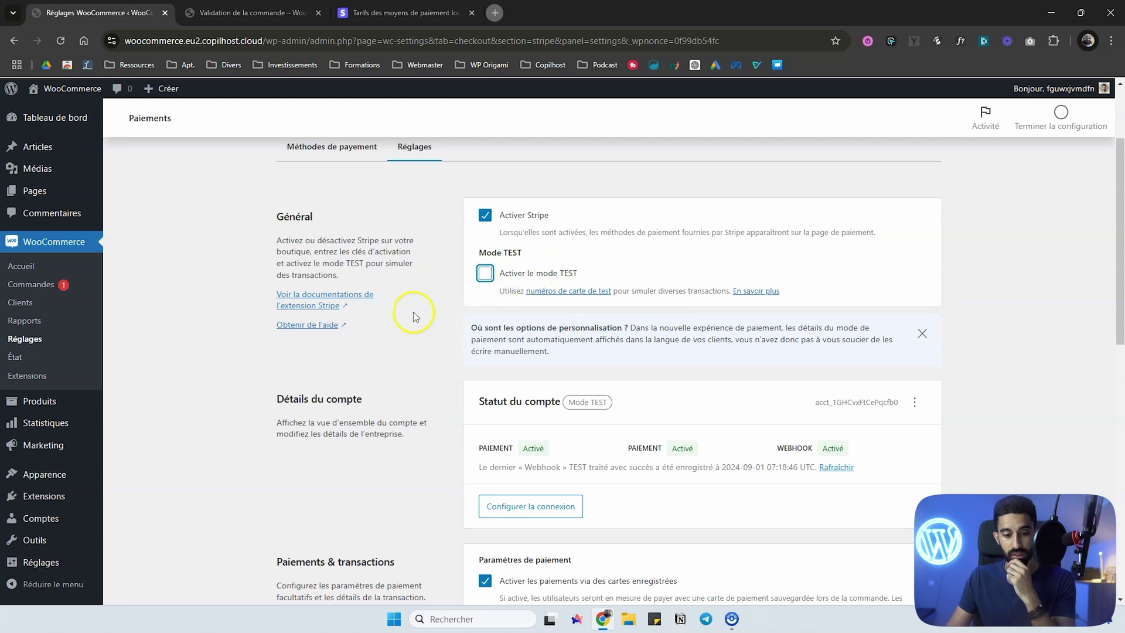
# Review the Stripe account's extra options, the payment and transaction preferences and the customer bank statement settings.
pyautogui.scroll(-3, 493, 305)
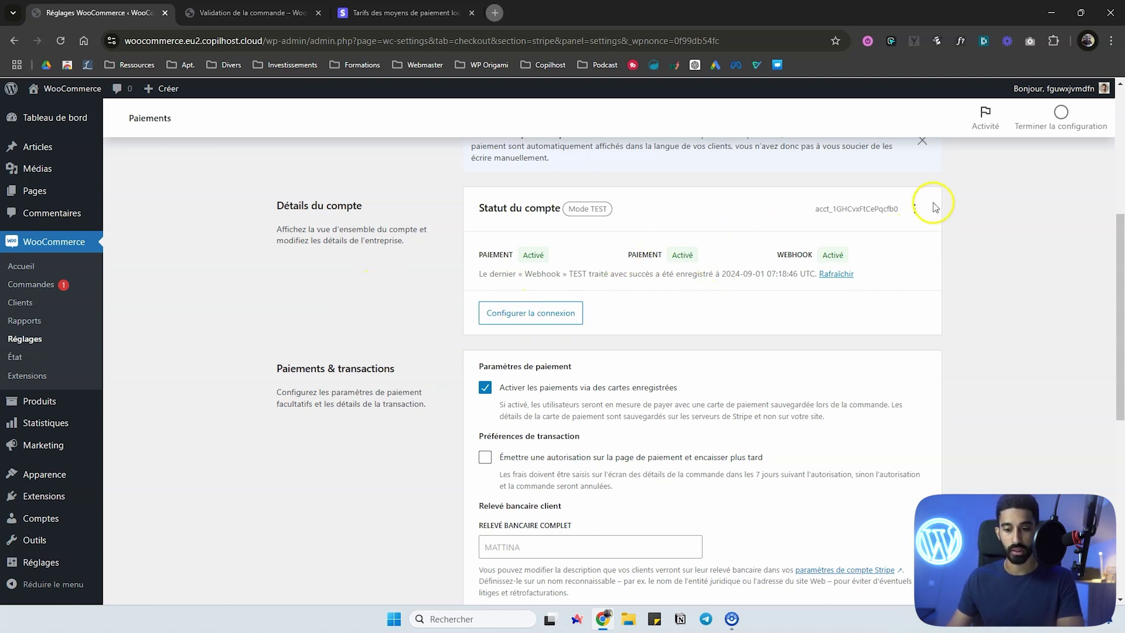
pyautogui.click(915, 209)
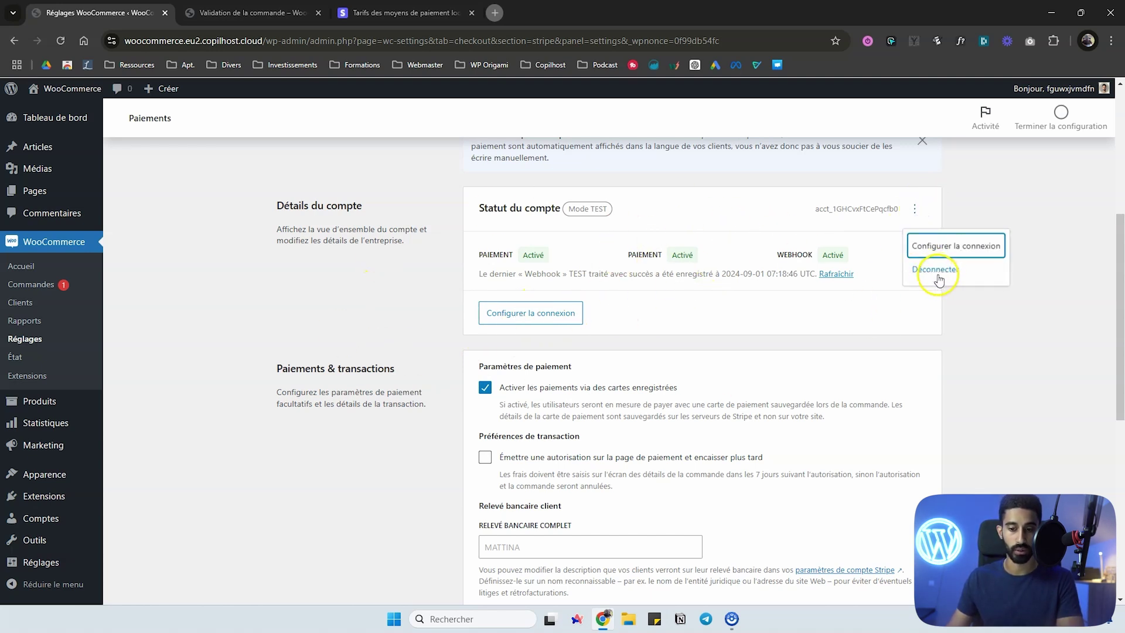
pyautogui.click(975, 352)
pyautogui.scroll(-2, 509, 240)
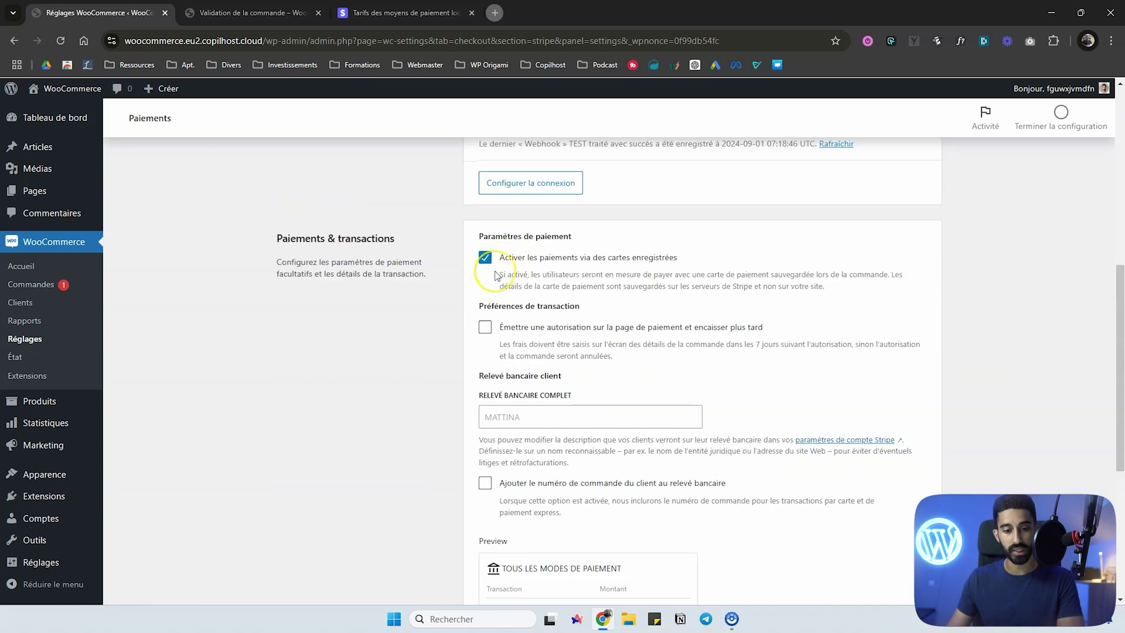
pyautogui.scroll(-1, 495, 275)
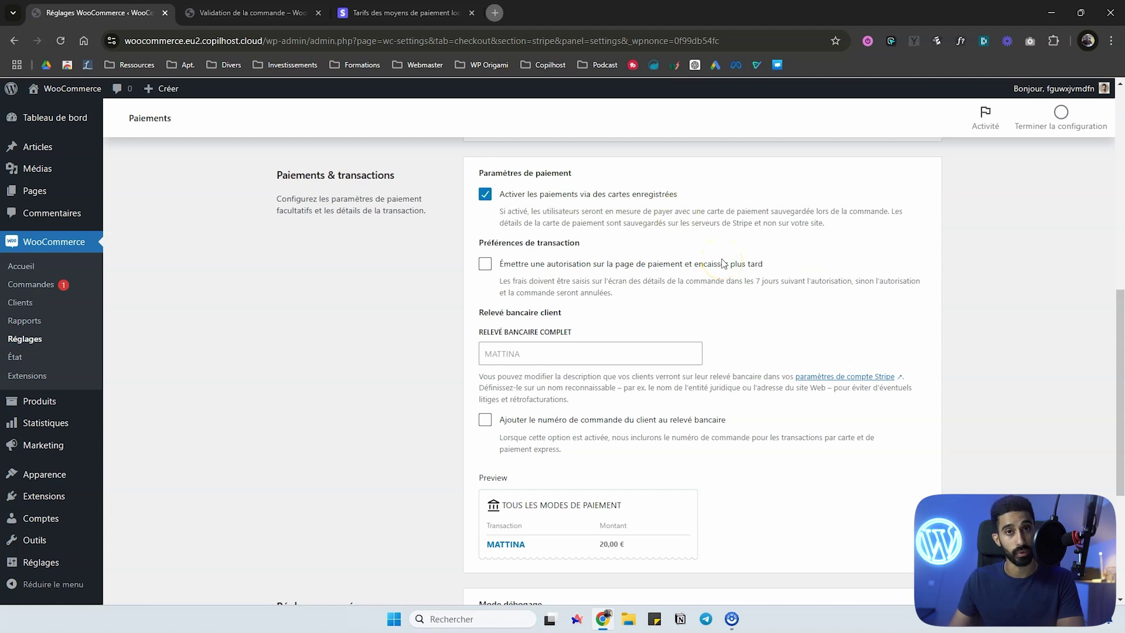
pyautogui.scroll(1, 486, 228)
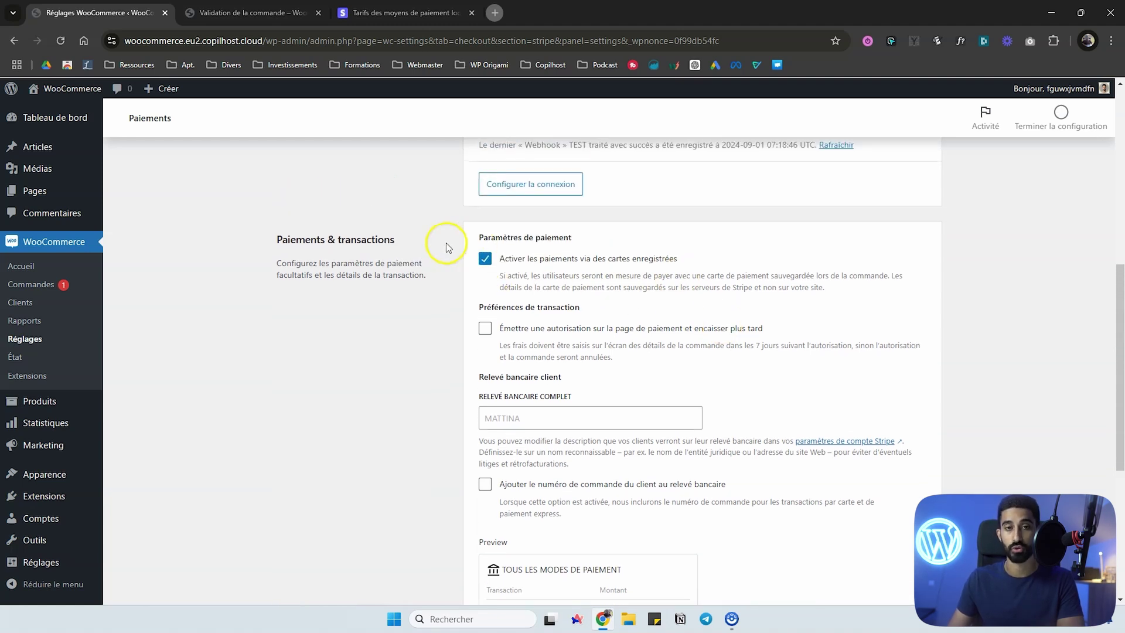
pyautogui.scroll(-3, 416, 257)
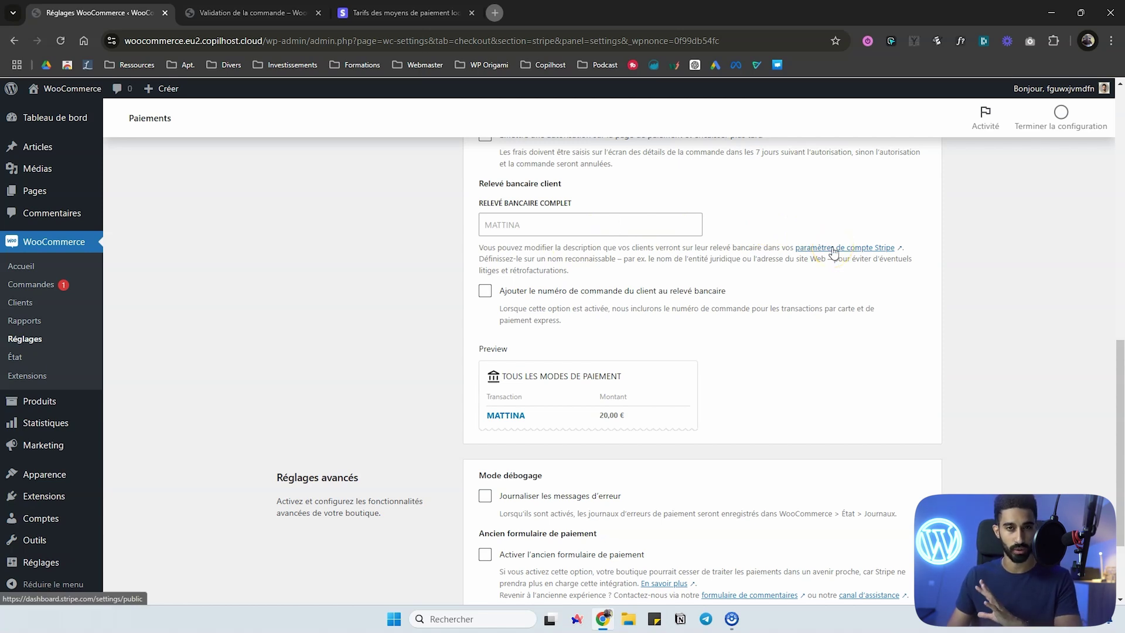
# Enable adding the customer's order number to the bank statement and save the Stripe settings.
pyautogui.click(583, 291)
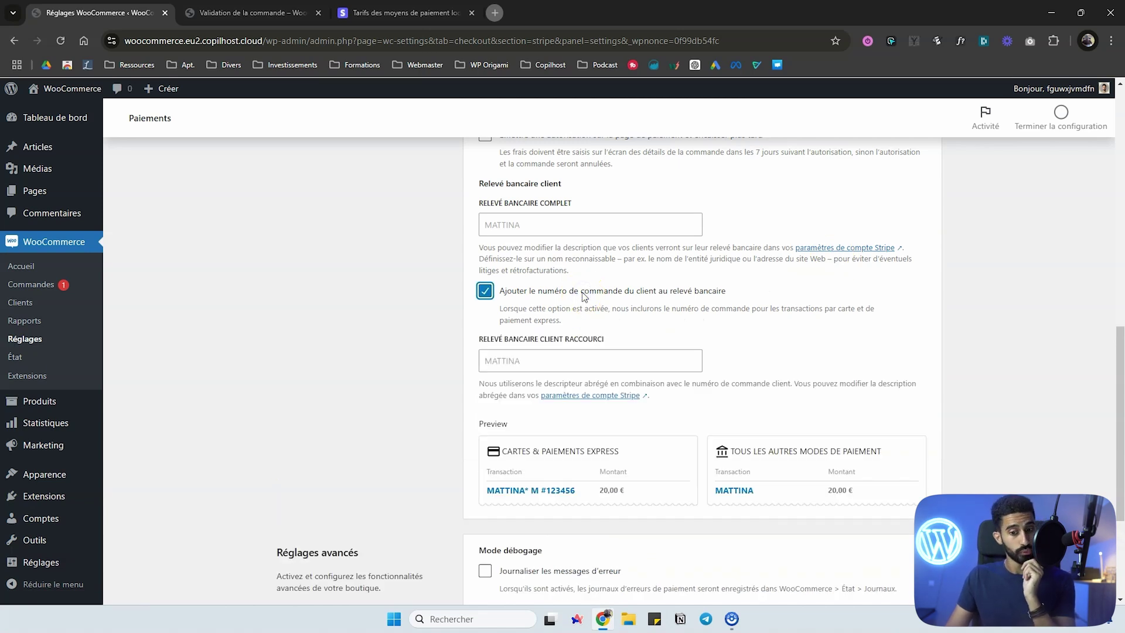
pyautogui.scroll(-2, 491, 362)
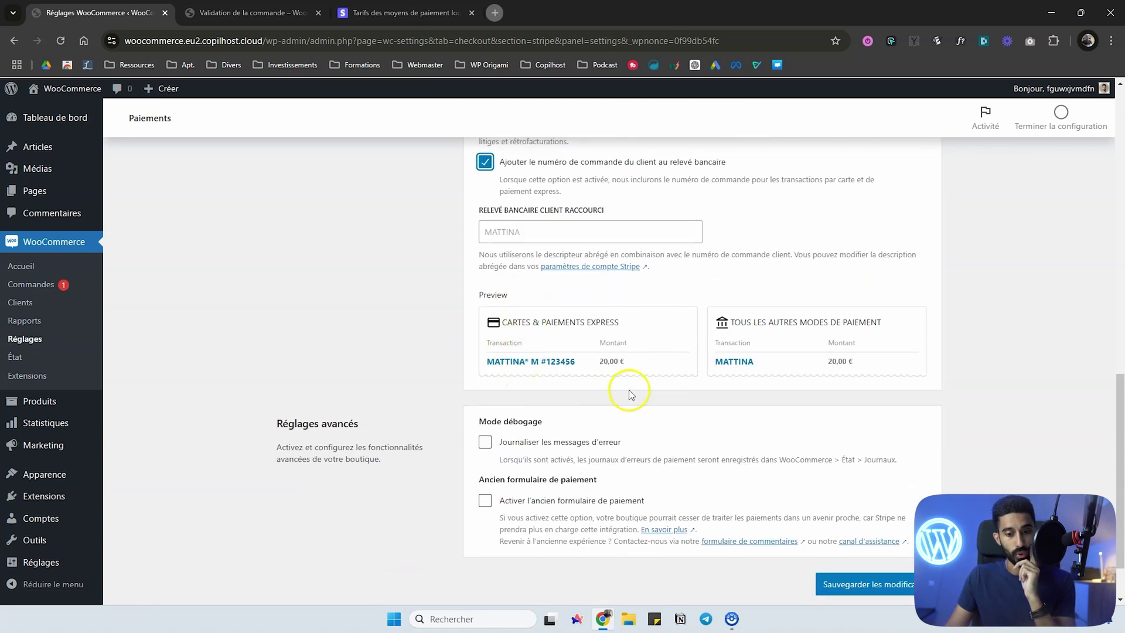
pyautogui.scroll(2, 557, 363)
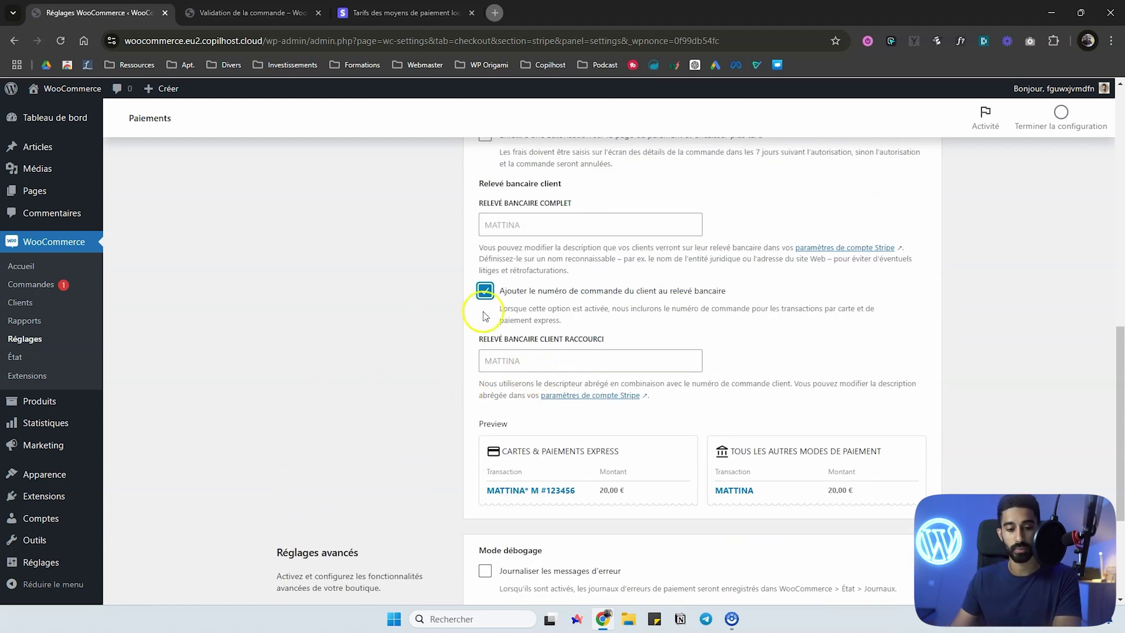
pyautogui.scroll(-3, 439, 334)
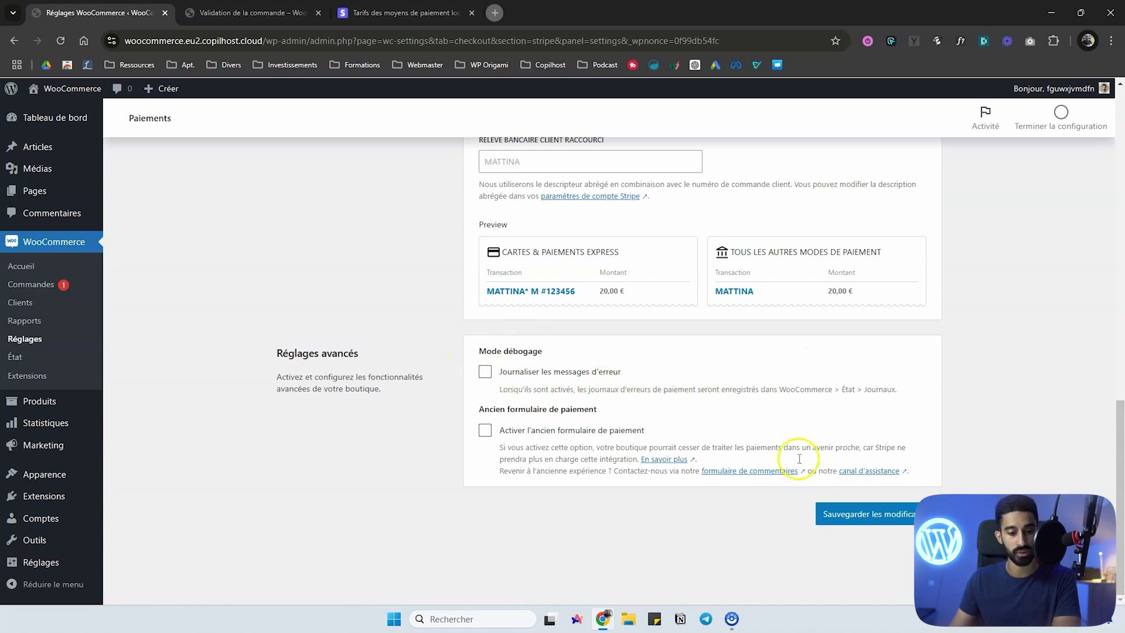
pyautogui.click(861, 513)
pyautogui.scroll(3, 655, 465)
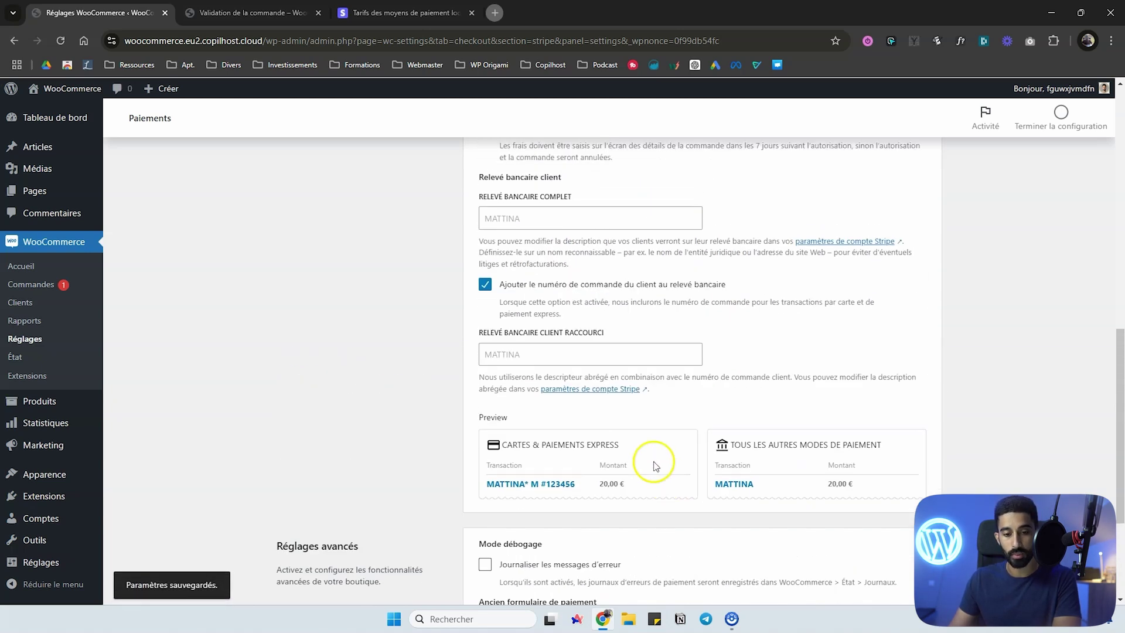
pyautogui.scroll(10, 655, 465)
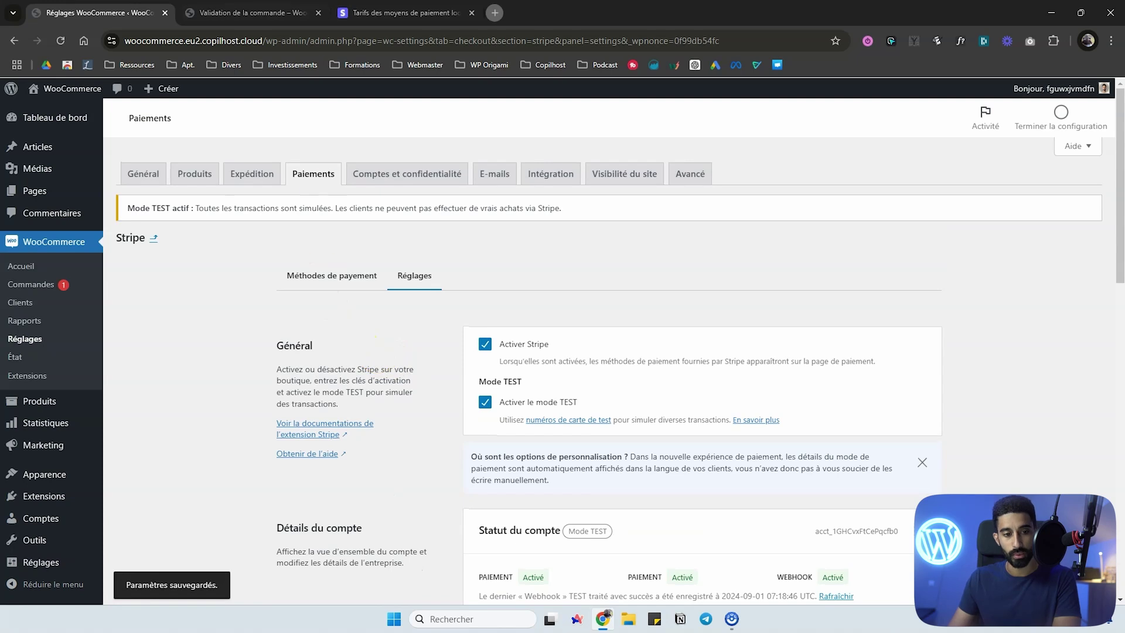
# Reload the shop's checkout page and examine the card payment form and its option to save payment details.
pyautogui.click(233, 13)
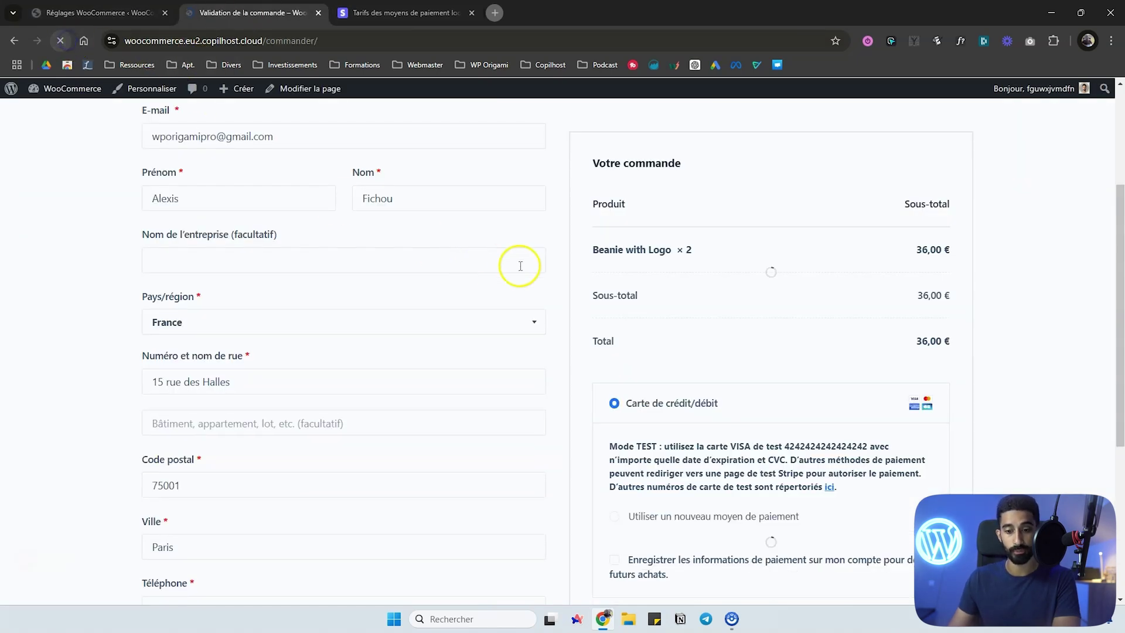
pyautogui.scroll(-2, 601, 342)
pyautogui.scroll(-2, 602, 342)
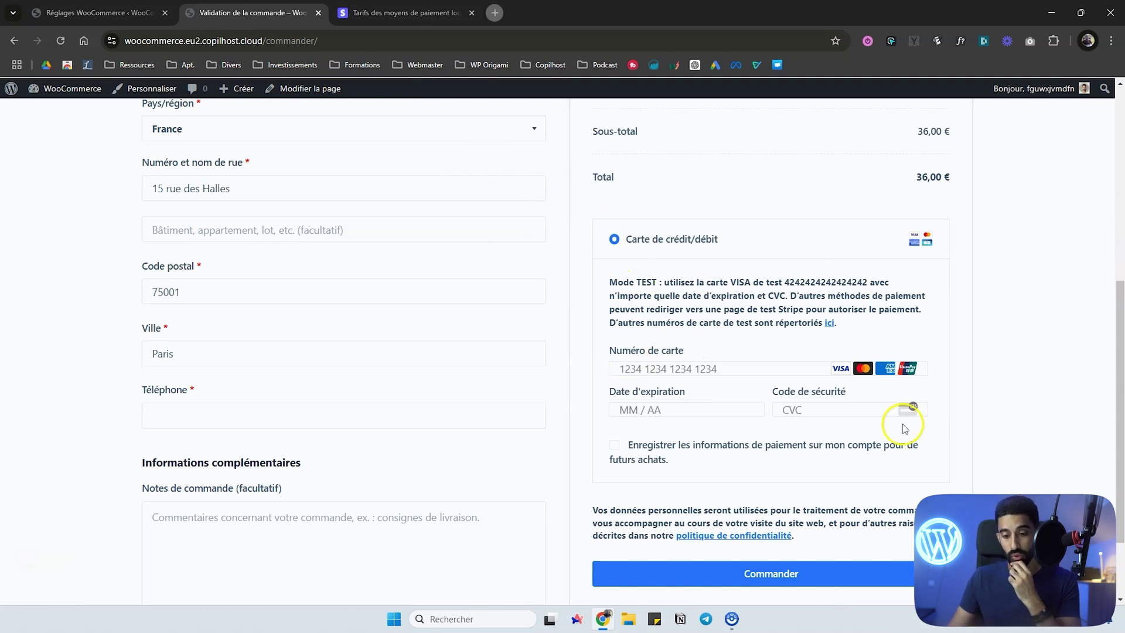
pyautogui.scroll(-1, 682, 386)
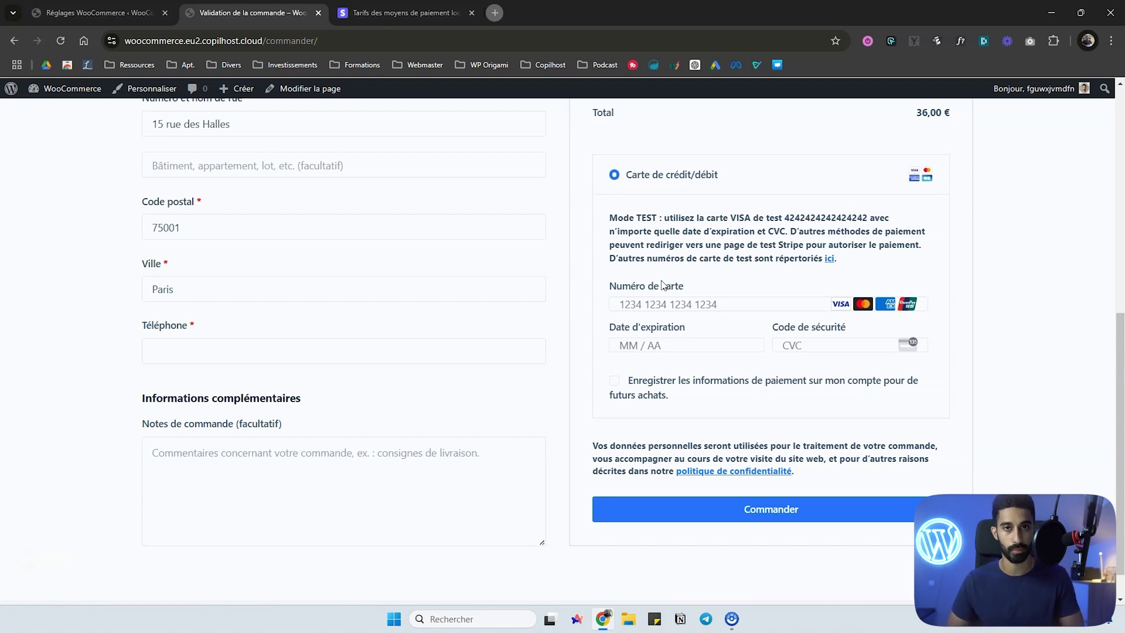
# Open Stripe's payment methods in the WooCommerce settings and look through the whole list of accepted payments.
pyautogui.hotkey('ctrl', 'pageup')
pyautogui.click(385, 202)
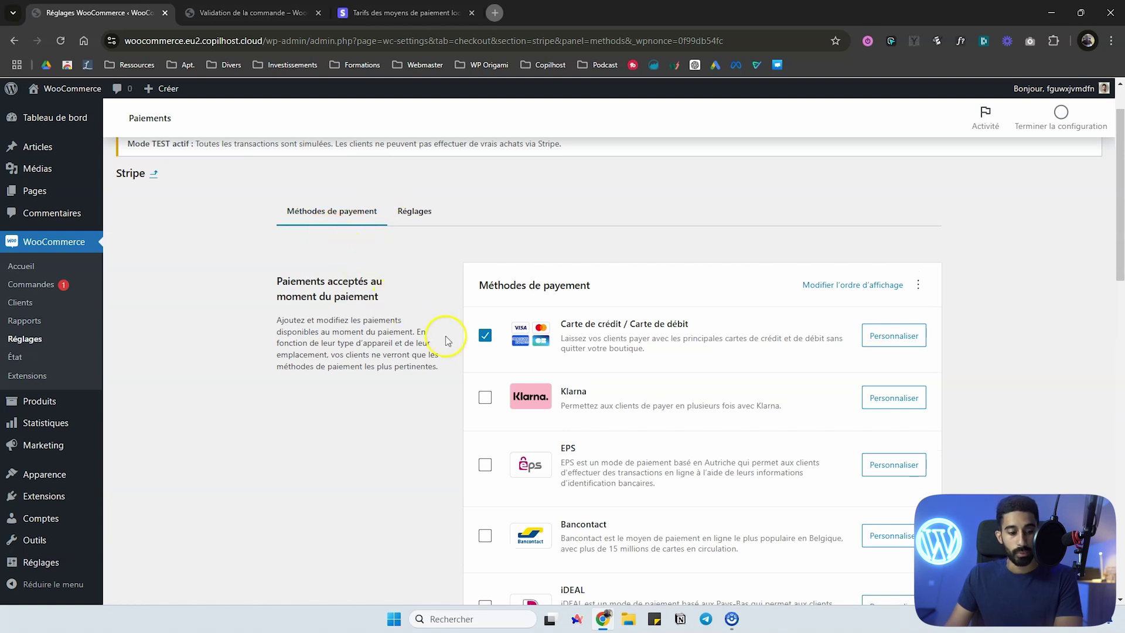
pyautogui.scroll(-2, 477, 356)
pyautogui.scroll(-1, 549, 249)
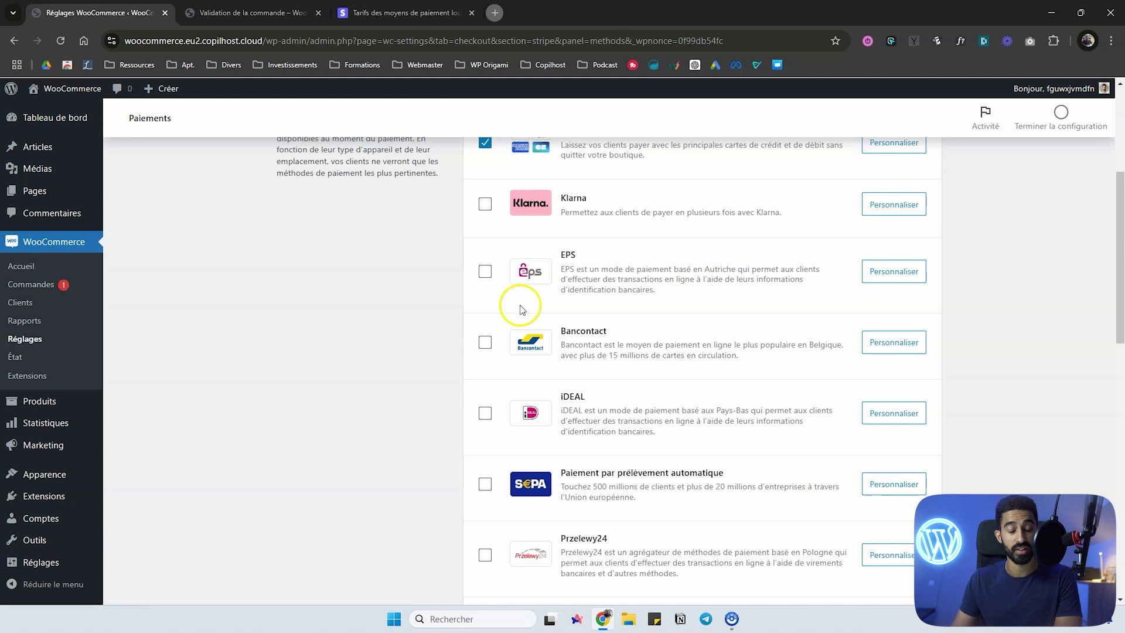
pyautogui.scroll(-5, 645, 305)
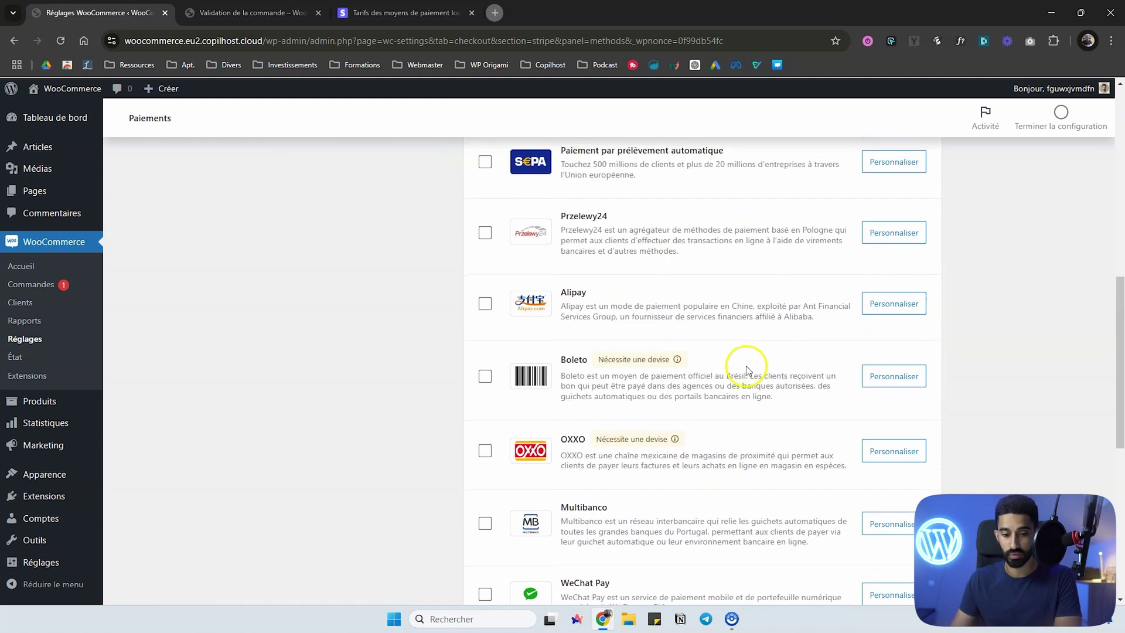
pyautogui.scroll(-4, 674, 352)
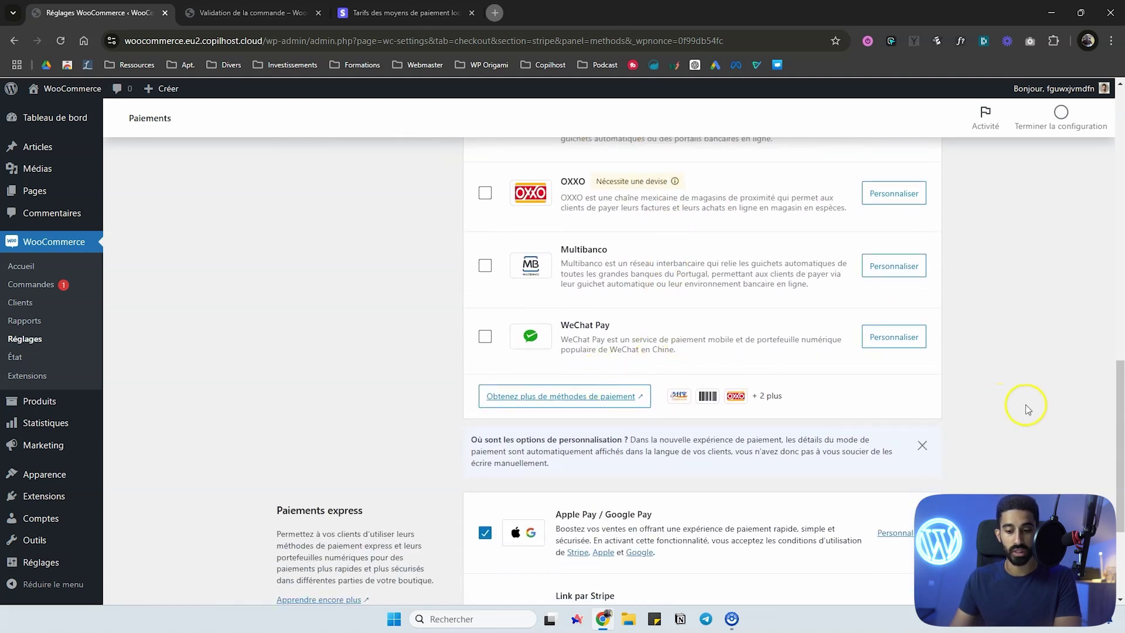
pyautogui.scroll(-2, 980, 403)
pyautogui.scroll(10, 981, 404)
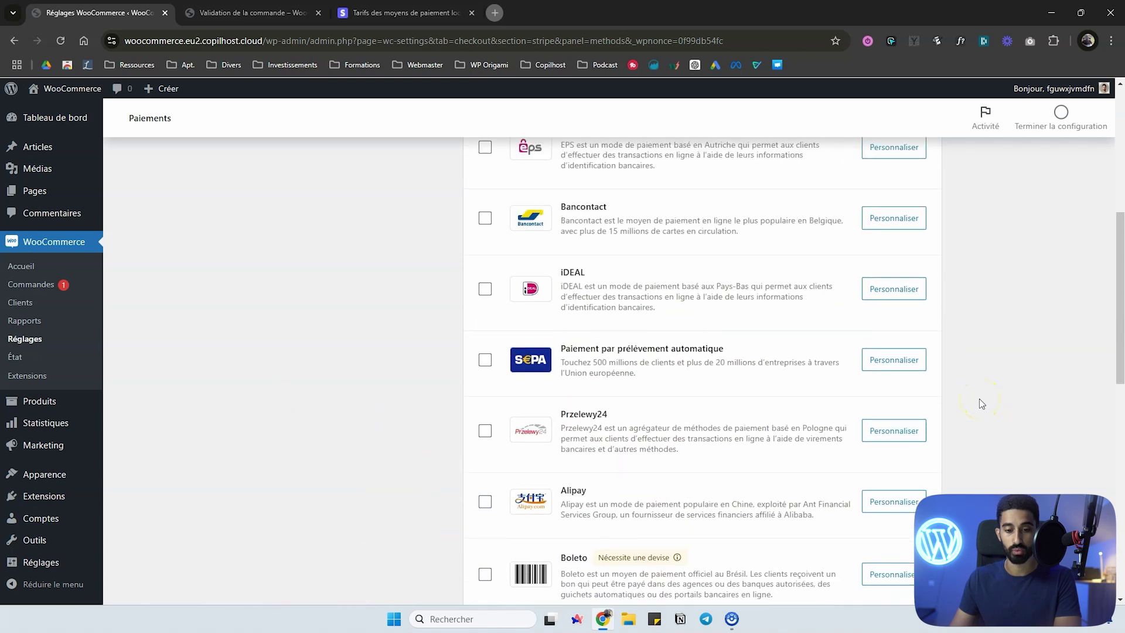
pyautogui.scroll(2, 981, 403)
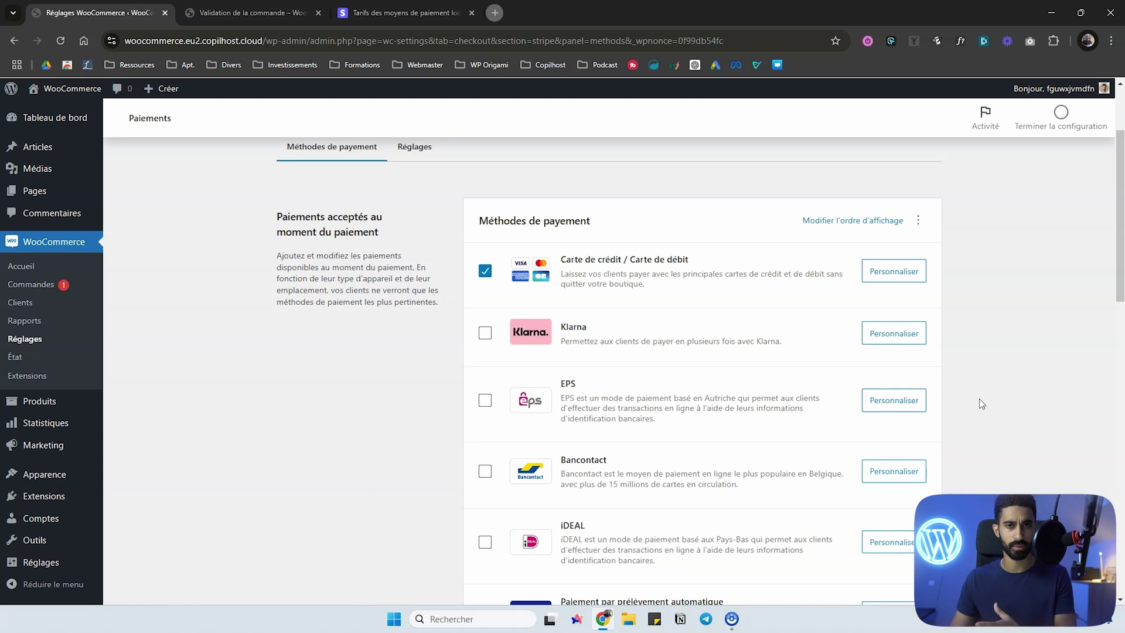
# Check which countries iDEAL, Bancontact and the other local payment methods serve, and view the express payments section.
pyautogui.scroll(-3, 527, 400)
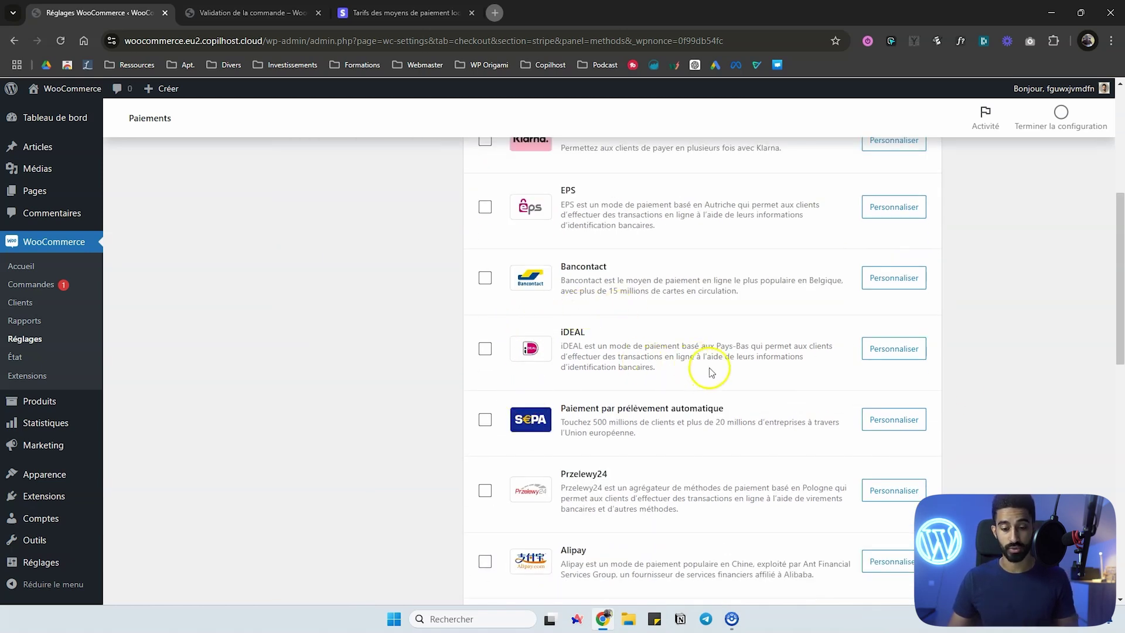
pyautogui.moveTo(746, 346); pyautogui.dragTo(716, 345)
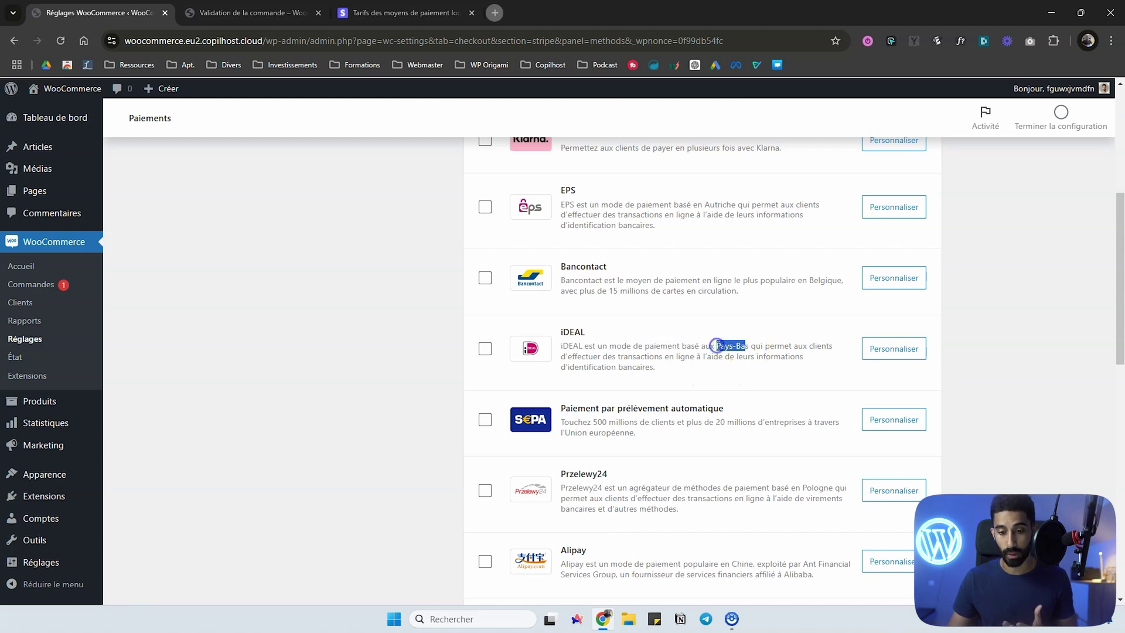
pyautogui.moveTo(780, 281); pyautogui.dragTo(815, 278)
pyautogui.click(810, 278)
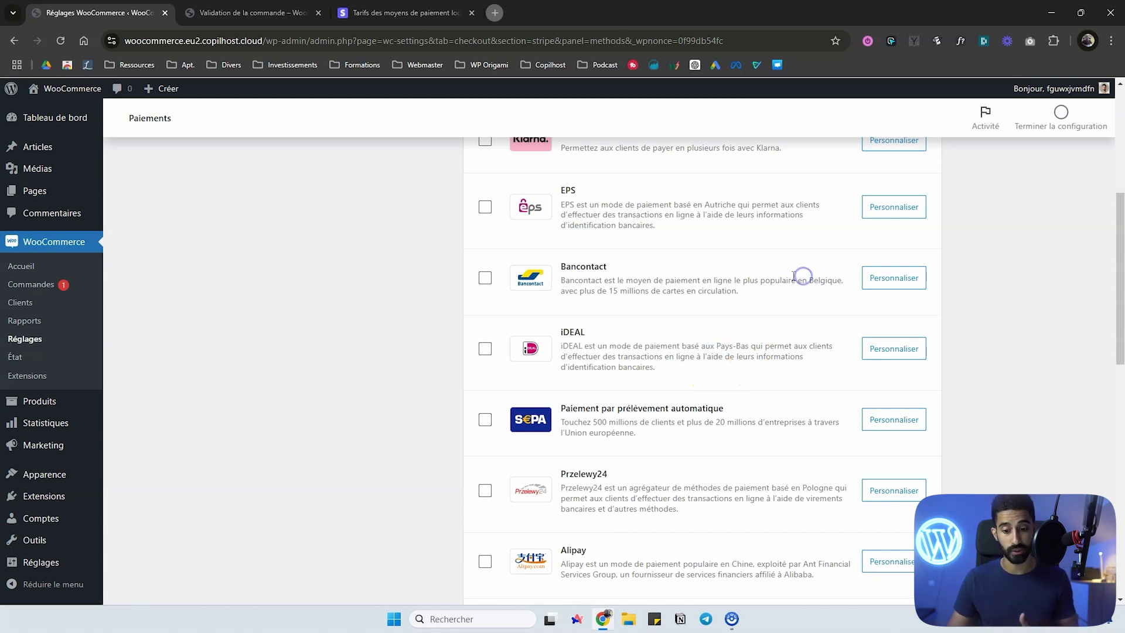
pyautogui.scroll(-1, 648, 396)
pyautogui.scroll(-2, 638, 404)
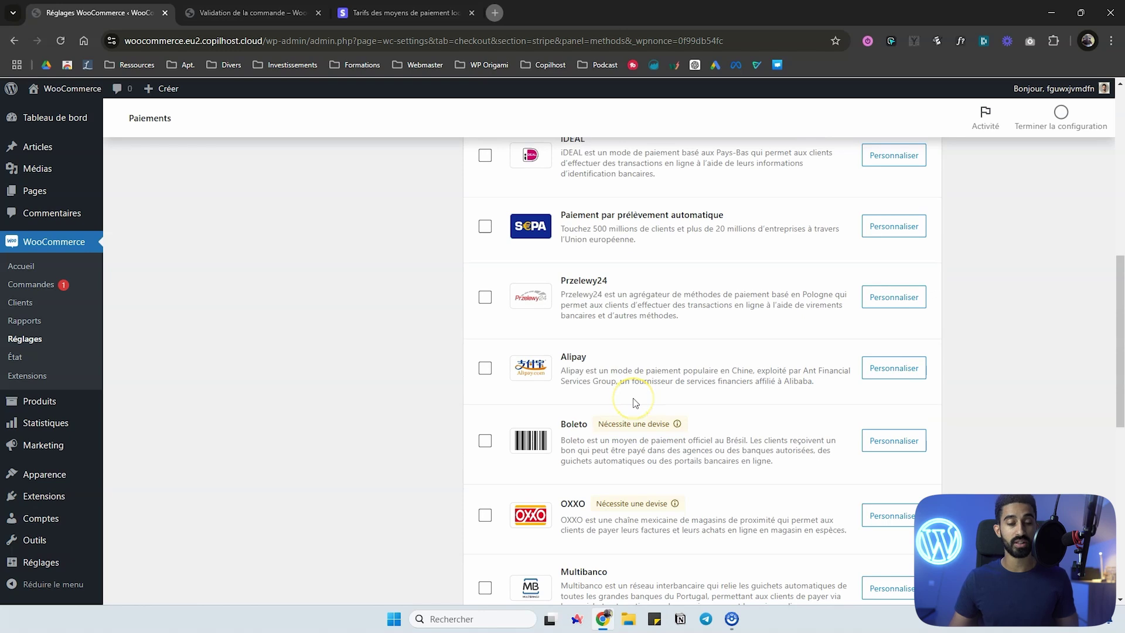
pyautogui.scroll(-6, 623, 381)
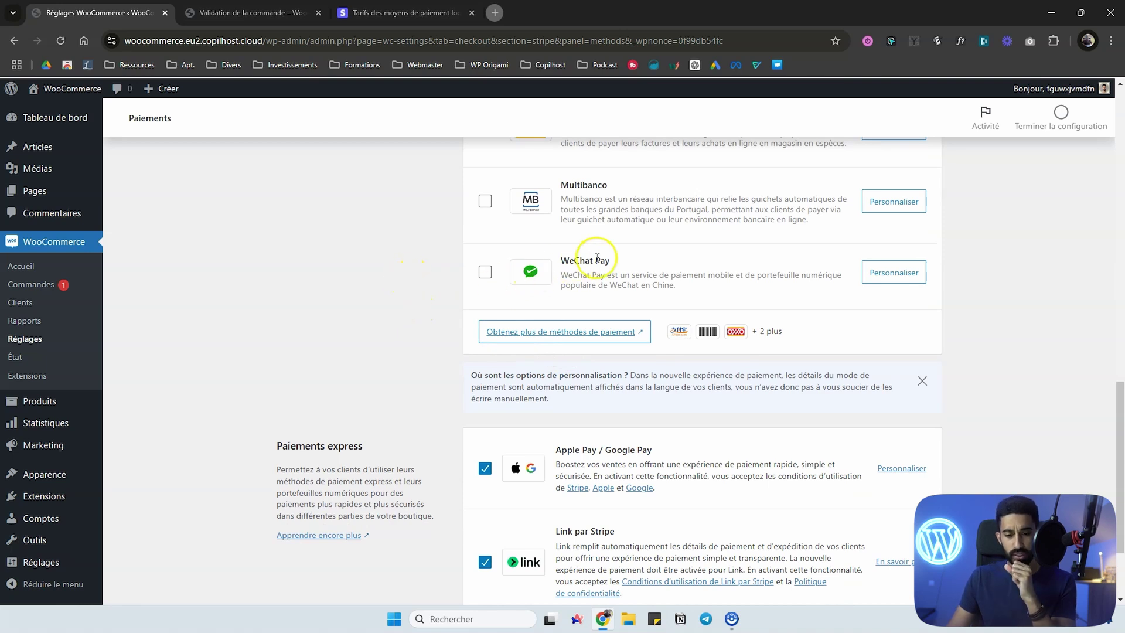
pyautogui.scroll(-2, 609, 270)
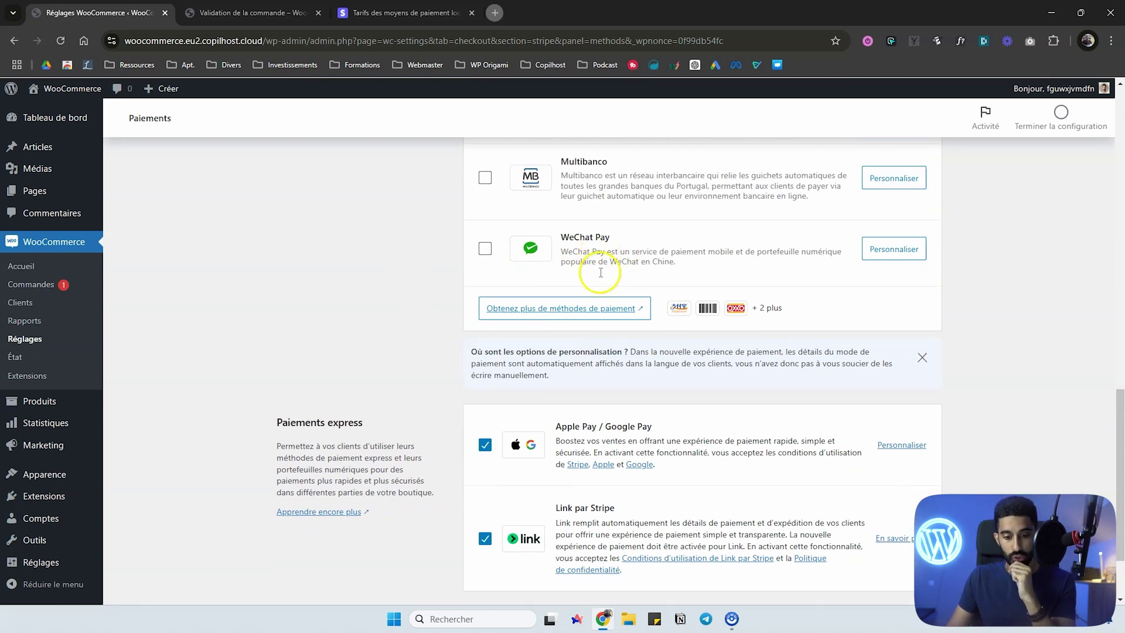
# Review the Apple Pay / Google Pay and Link par Stripe options among the express payments, leaving both enabled.
pyautogui.scroll(2, 563, 205)
pyautogui.scroll(-2, 600, 235)
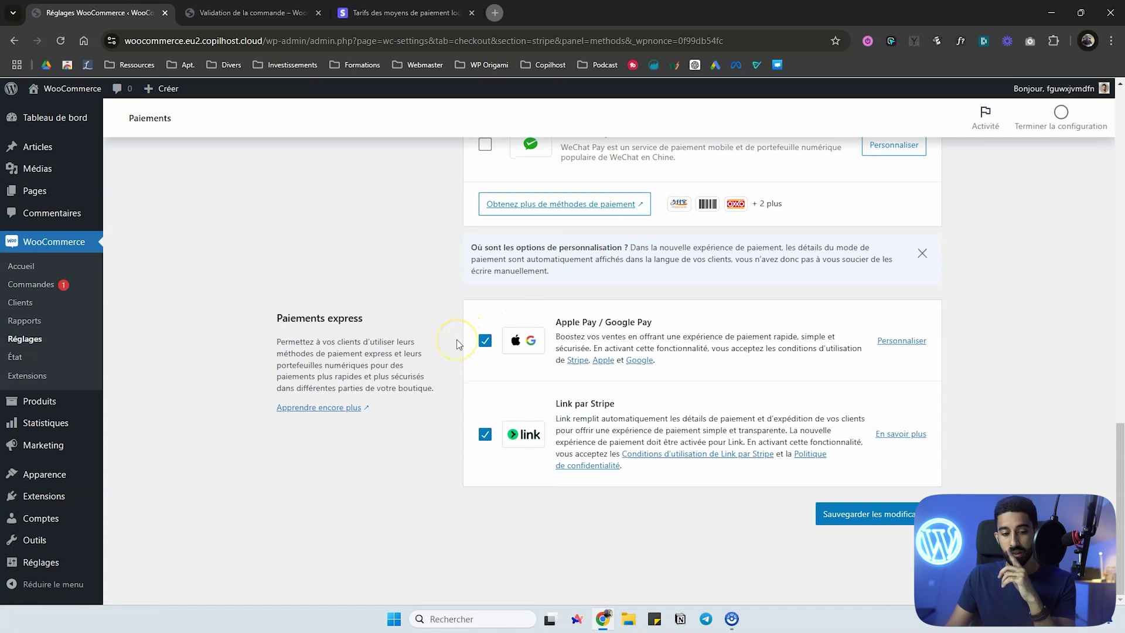
pyautogui.click(485, 341)
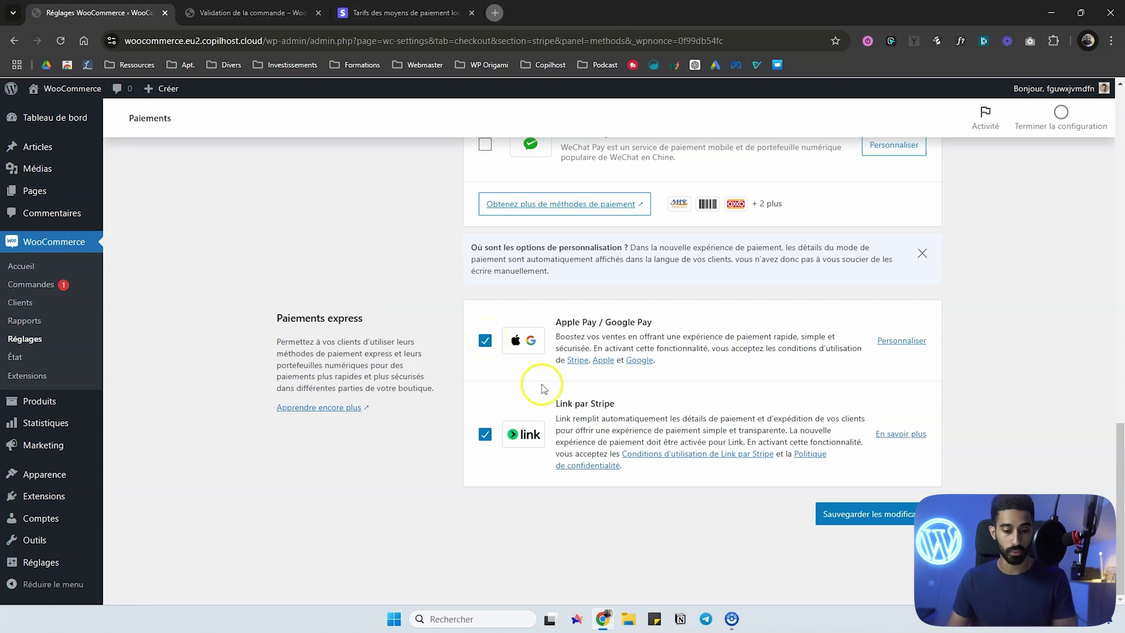
pyautogui.click(350, 223)
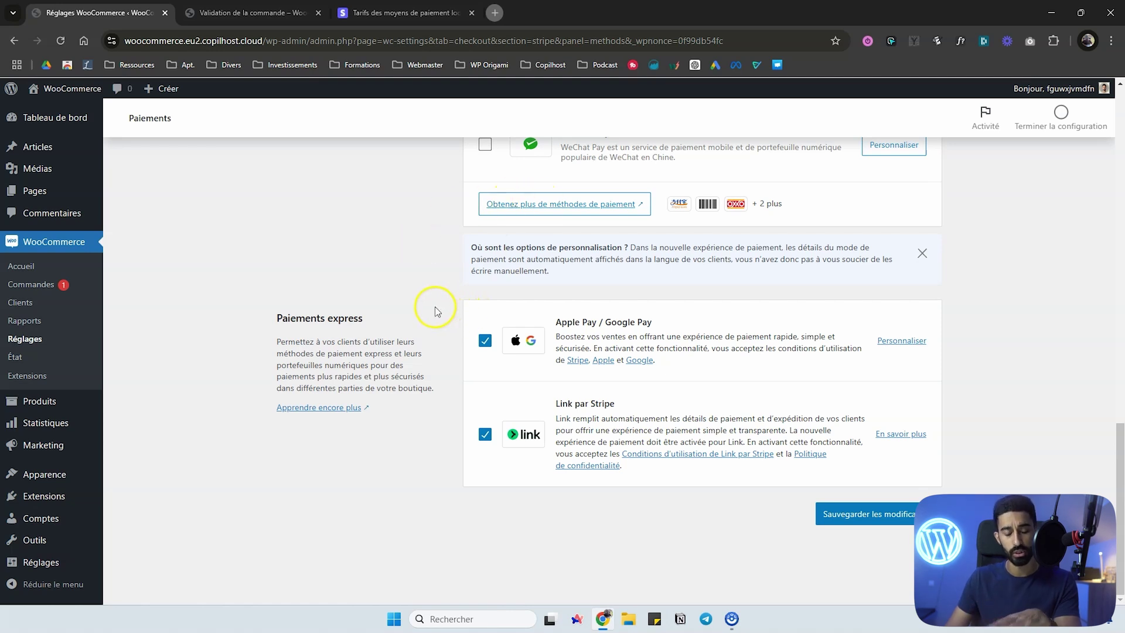
pyautogui.scroll(3, 423, 304)
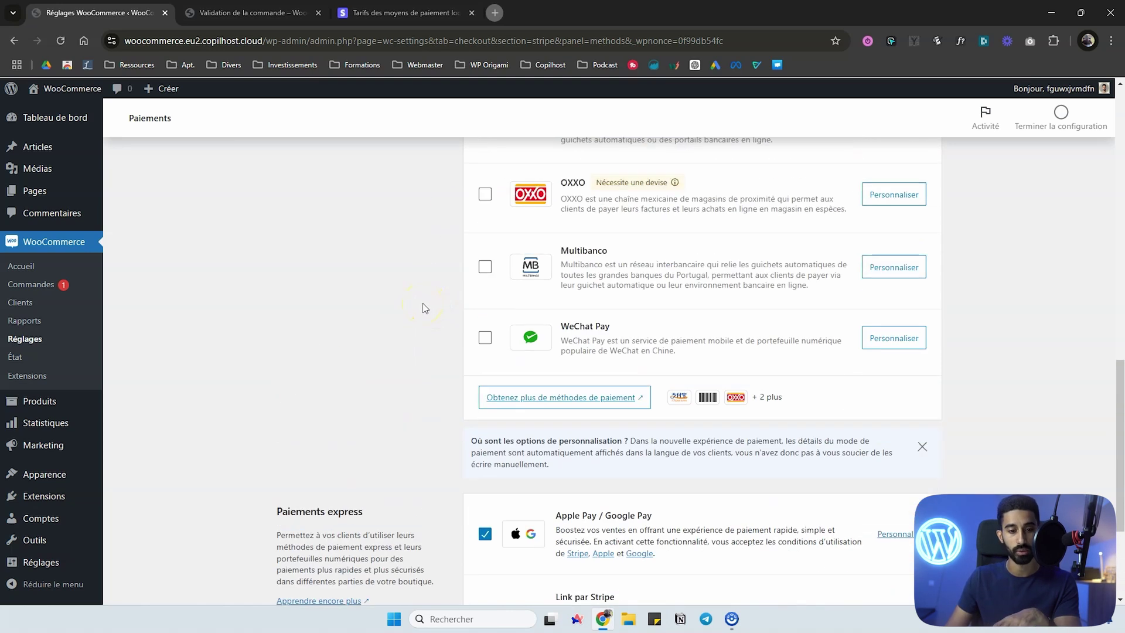
pyautogui.scroll(-2, 423, 304)
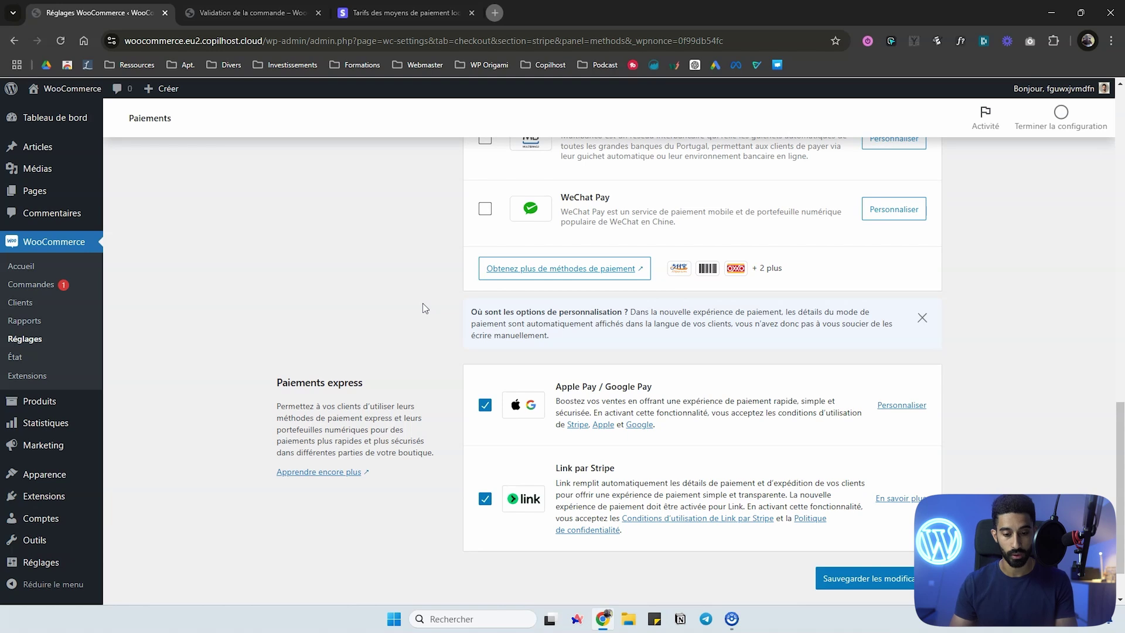
pyautogui.doubleClick(487, 406)
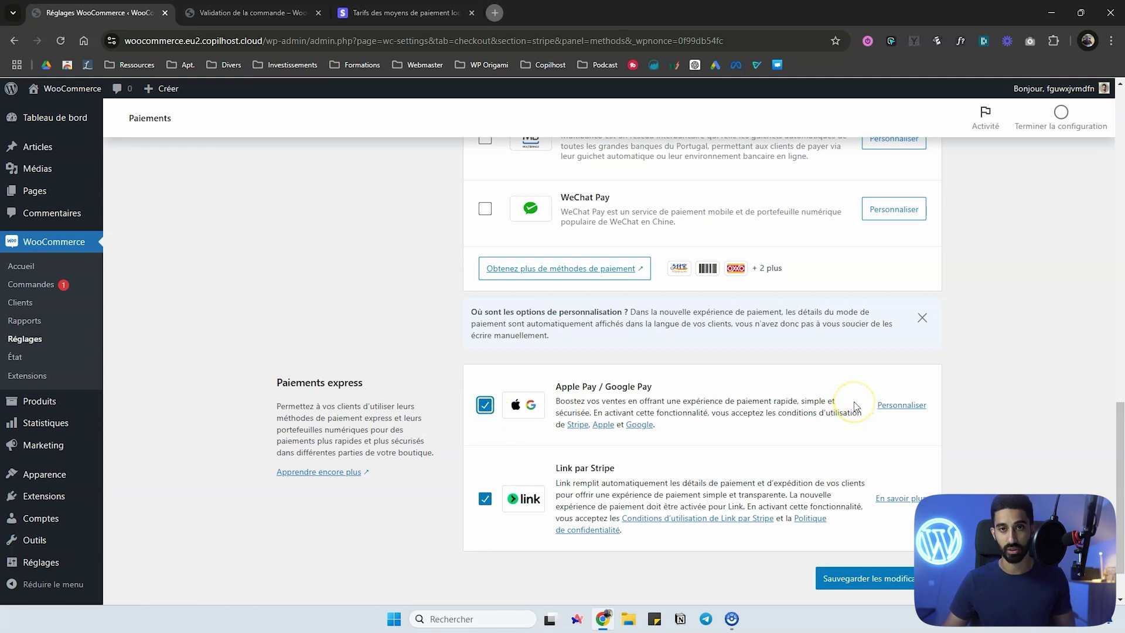
# Open the Apple Pay / Google Pay customization and review its display pages, call to action, button sizes and themes, keeping the Défaut (48 px) size.
pyautogui.click(901, 408)
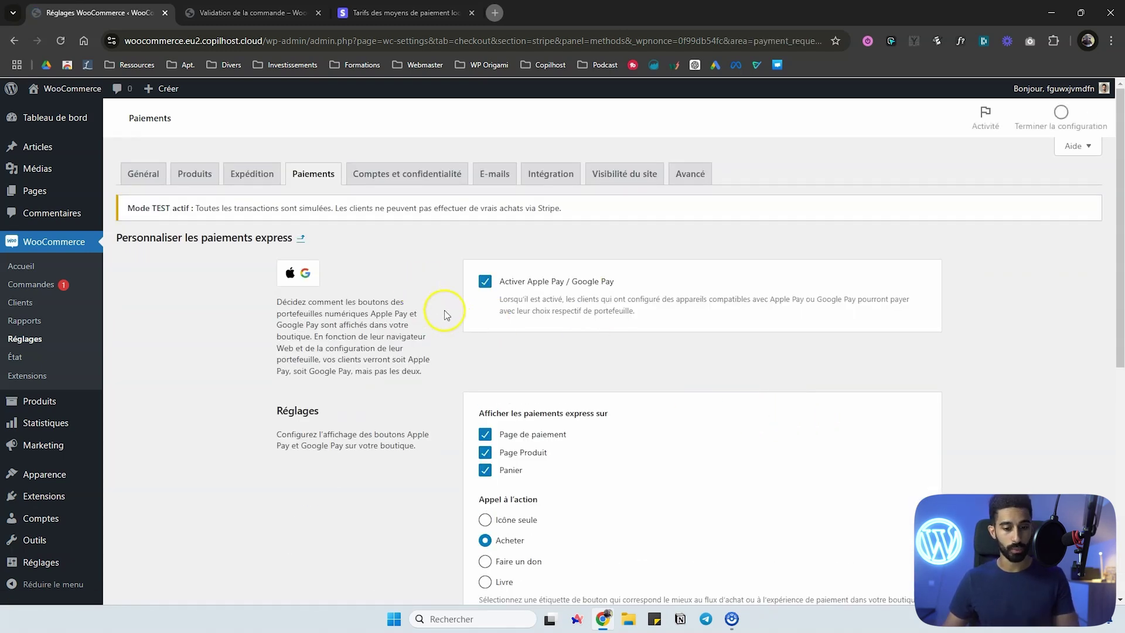
pyautogui.scroll(-3, 444, 311)
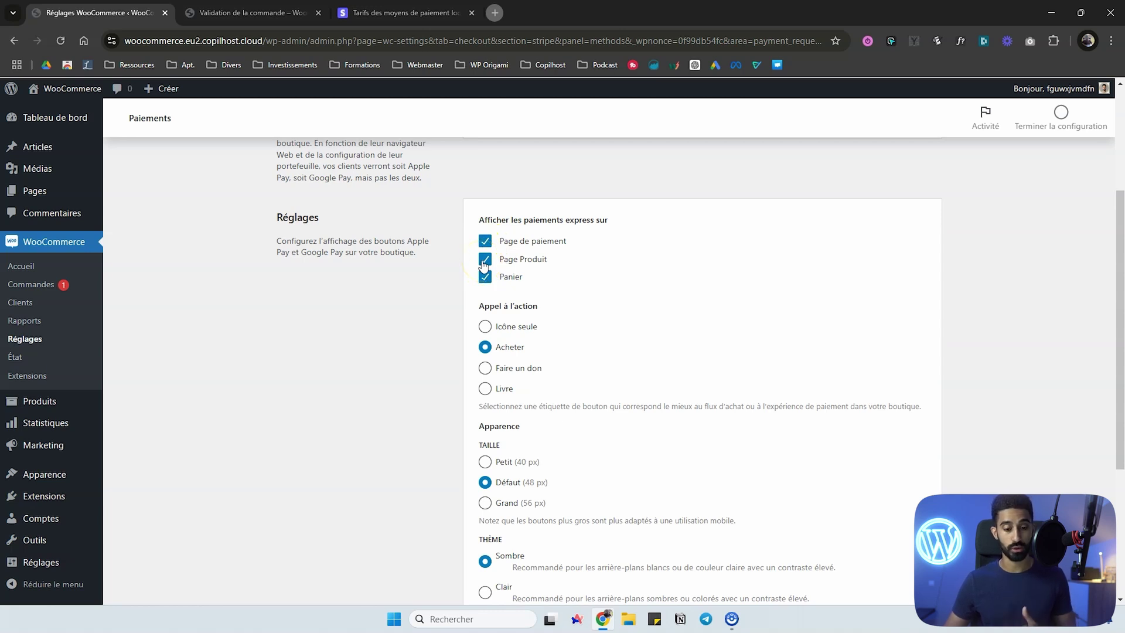
pyautogui.scroll(2, 484, 265)
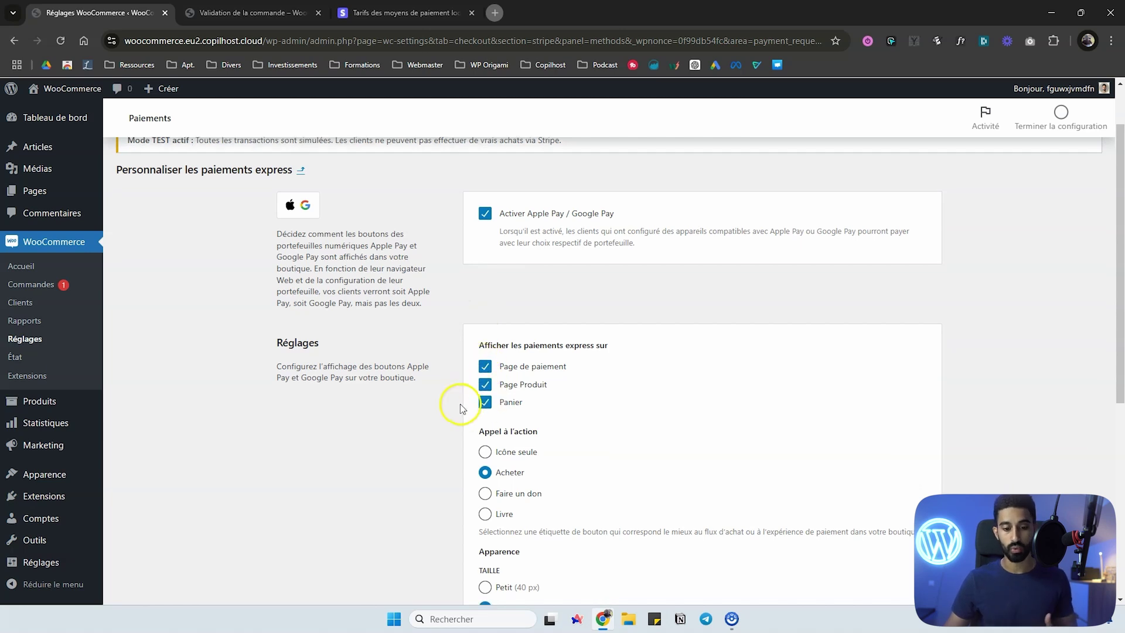
pyautogui.scroll(-2, 459, 403)
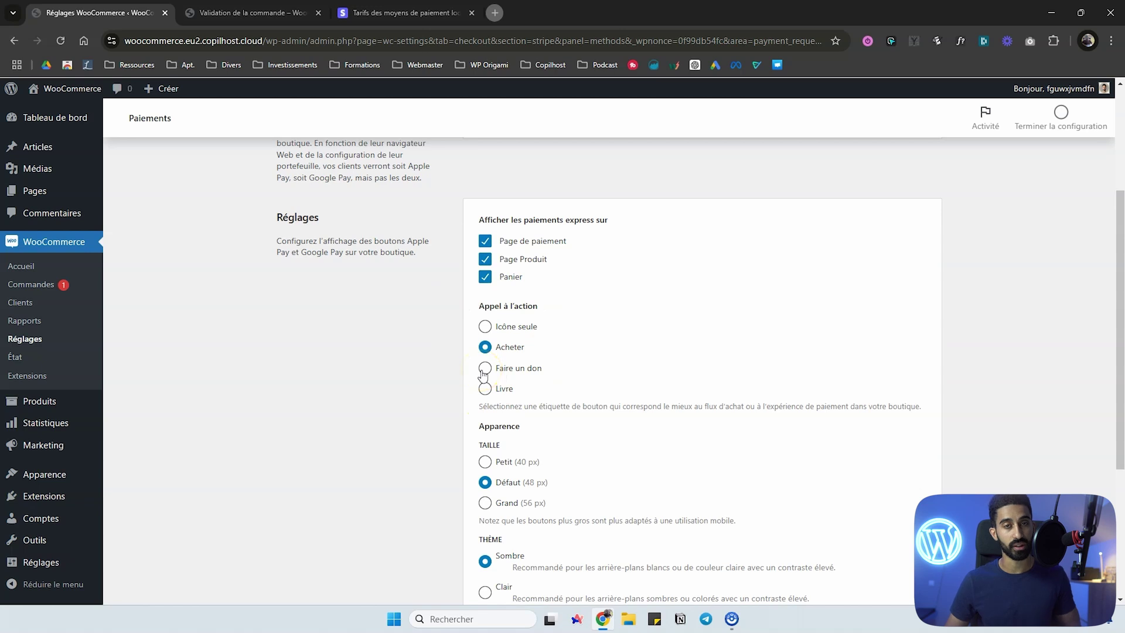
pyautogui.scroll(-2, 484, 375)
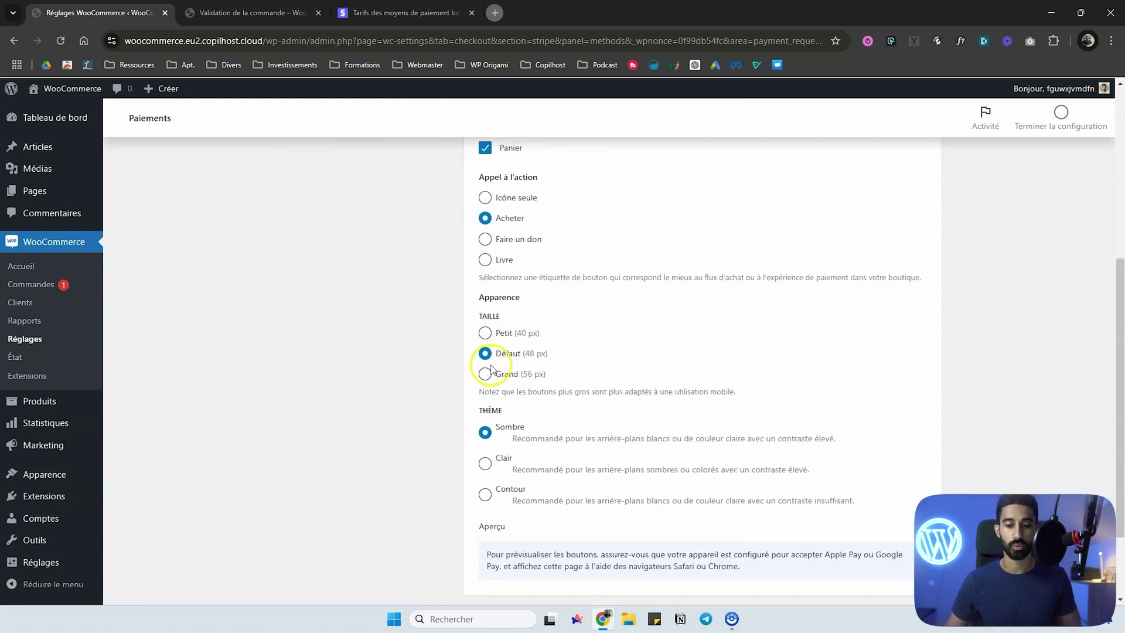
pyautogui.scroll(-1, 486, 375)
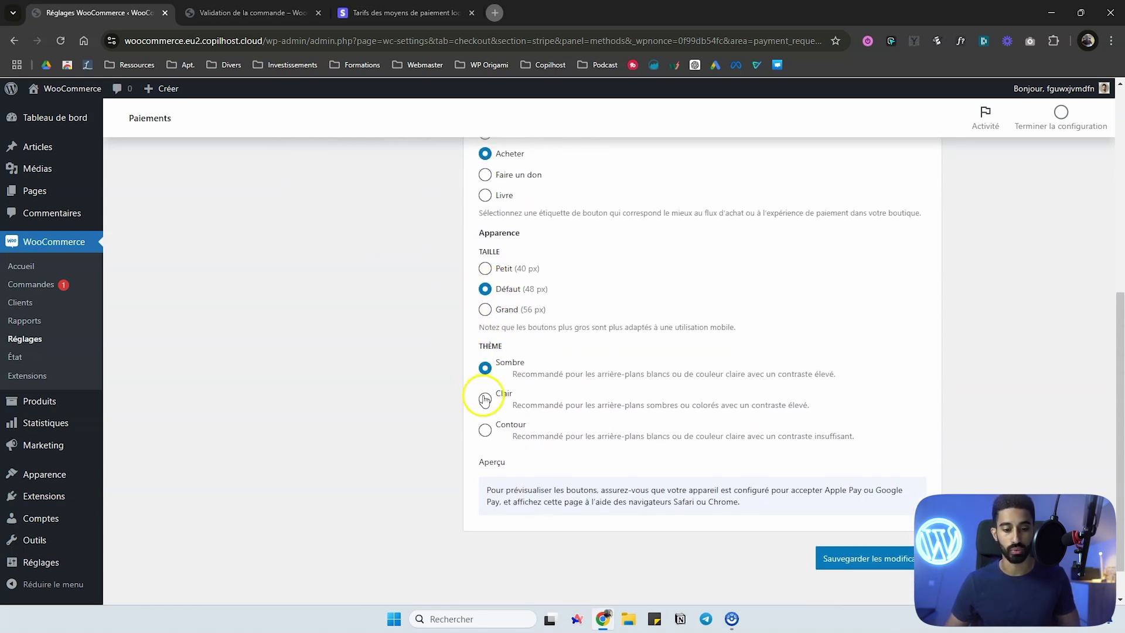
pyautogui.click(485, 270)
pyautogui.click(485, 289)
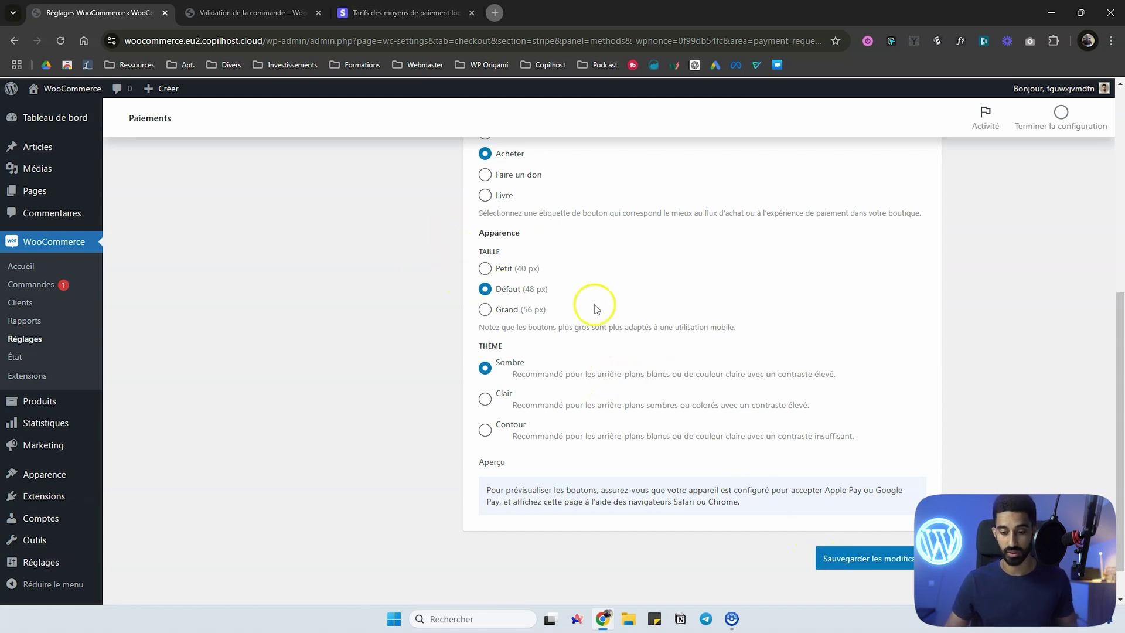
# Return to Stripe's payment methods list and save its changes with Apple Pay / Google Pay and Link par Stripe enabled.
pyautogui.scroll(5, 783, 573)
pyautogui.scroll(1, 474, 277)
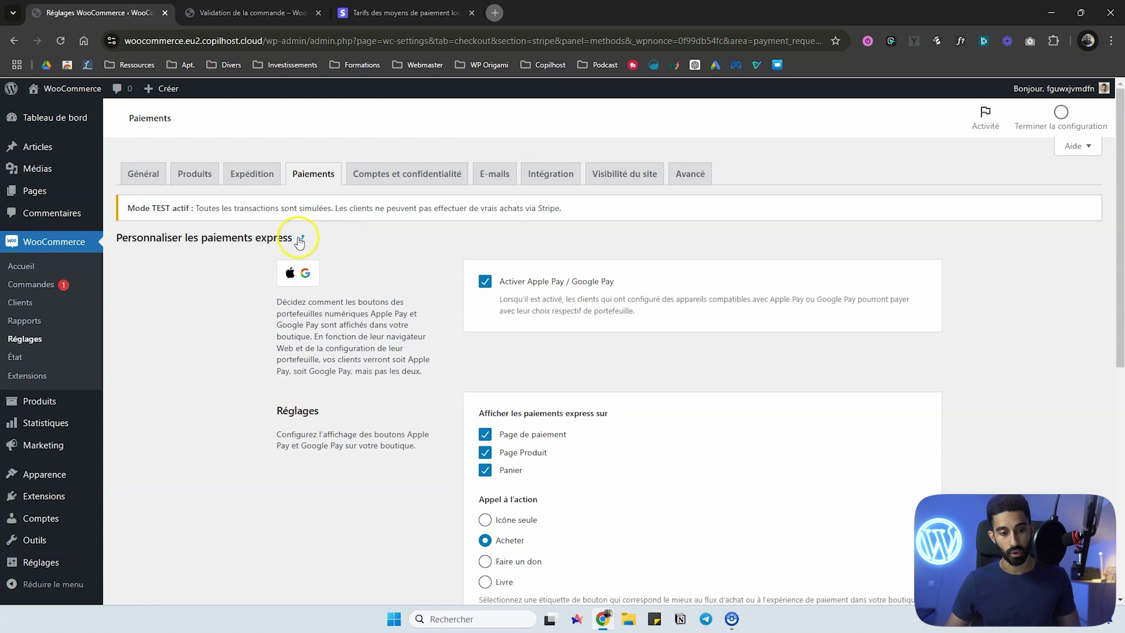
pyautogui.click(299, 238)
pyautogui.click(612, 133)
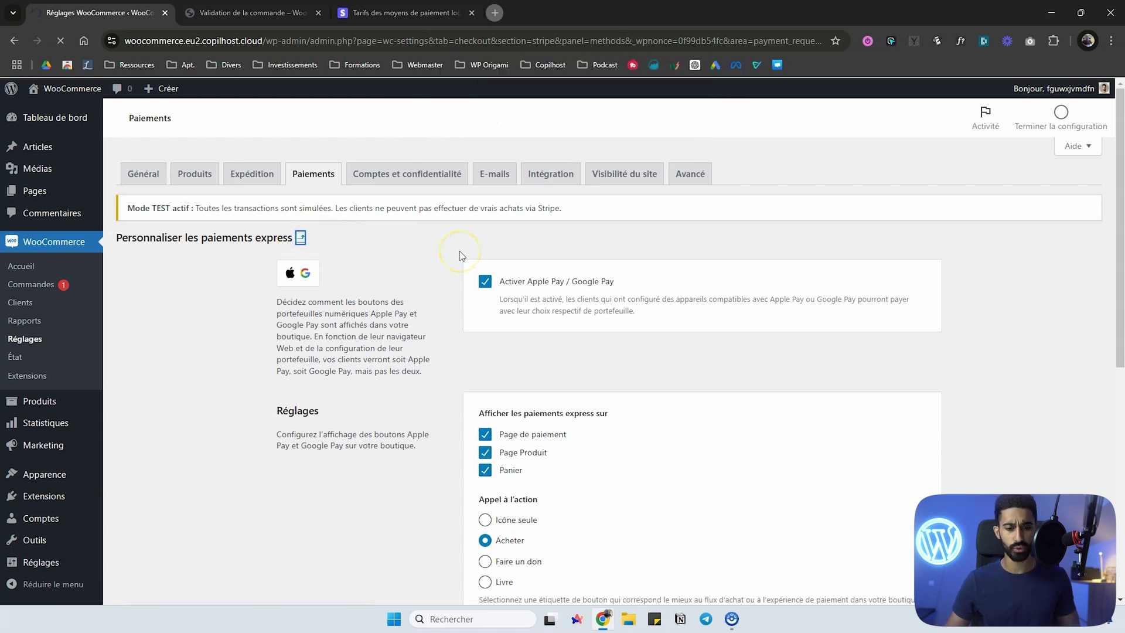
pyautogui.scroll(-3, 460, 251)
pyautogui.scroll(1, 440, 229)
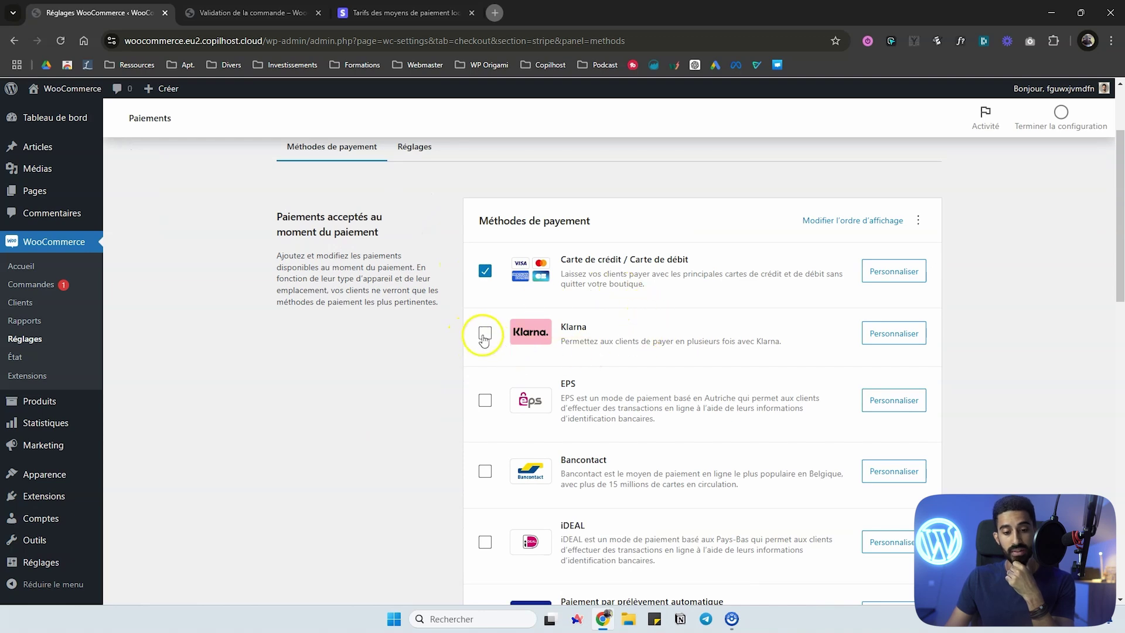
pyautogui.scroll(-10, 382, 366)
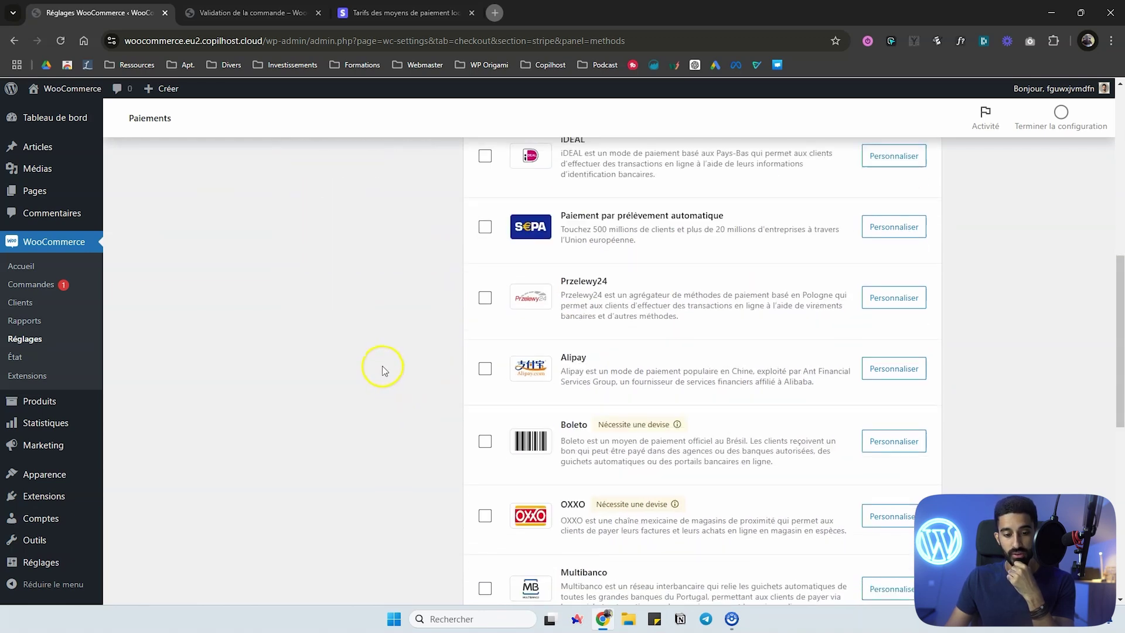
pyautogui.scroll(-5, 410, 368)
pyautogui.click(872, 513)
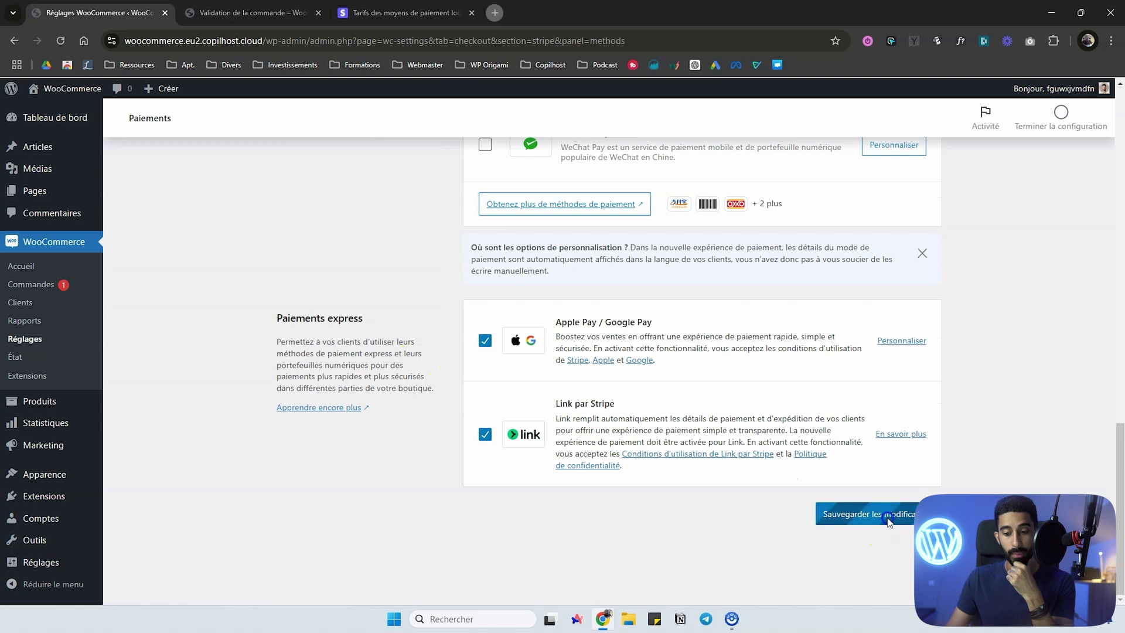